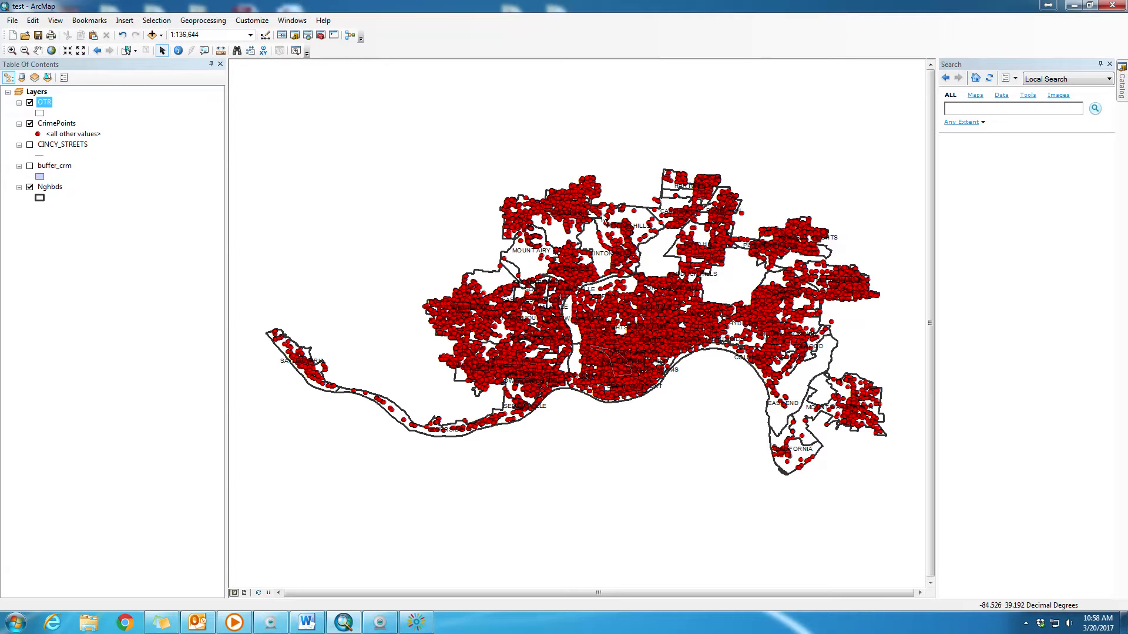
- Spatially join CrimePoints to the Nghbds layer, giving each polygon a summary and count of the points inside it
{"action": "left_click", "coordinate": [50, 188]}
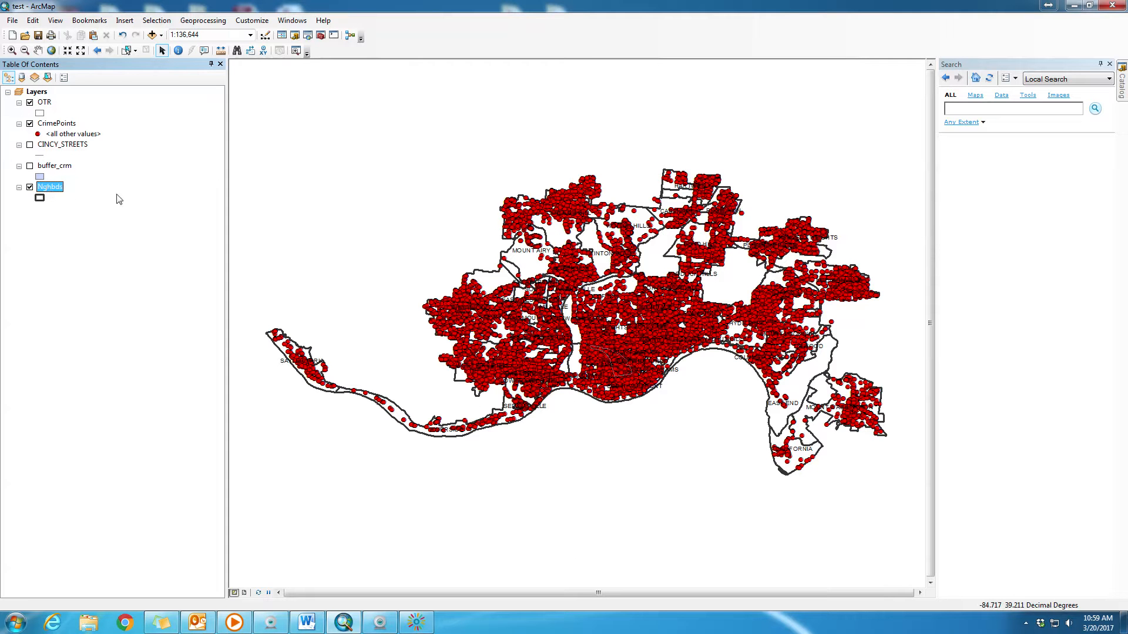
{"action": "right_click", "coordinate": [49, 189]}
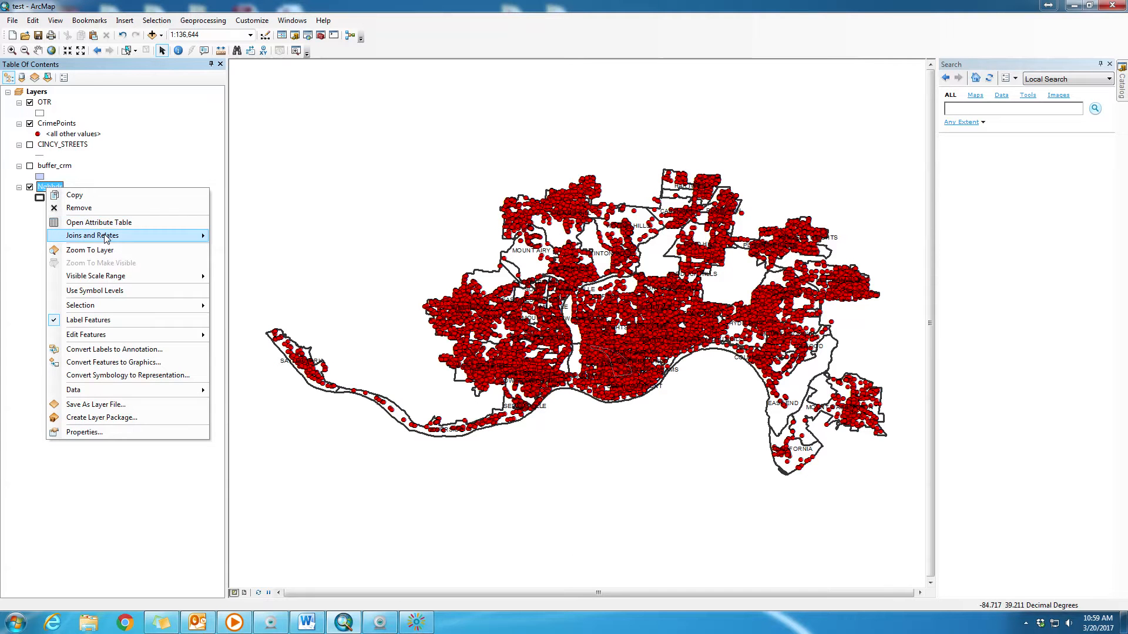
{"action": "mouse_move", "coordinate": [107, 238]}
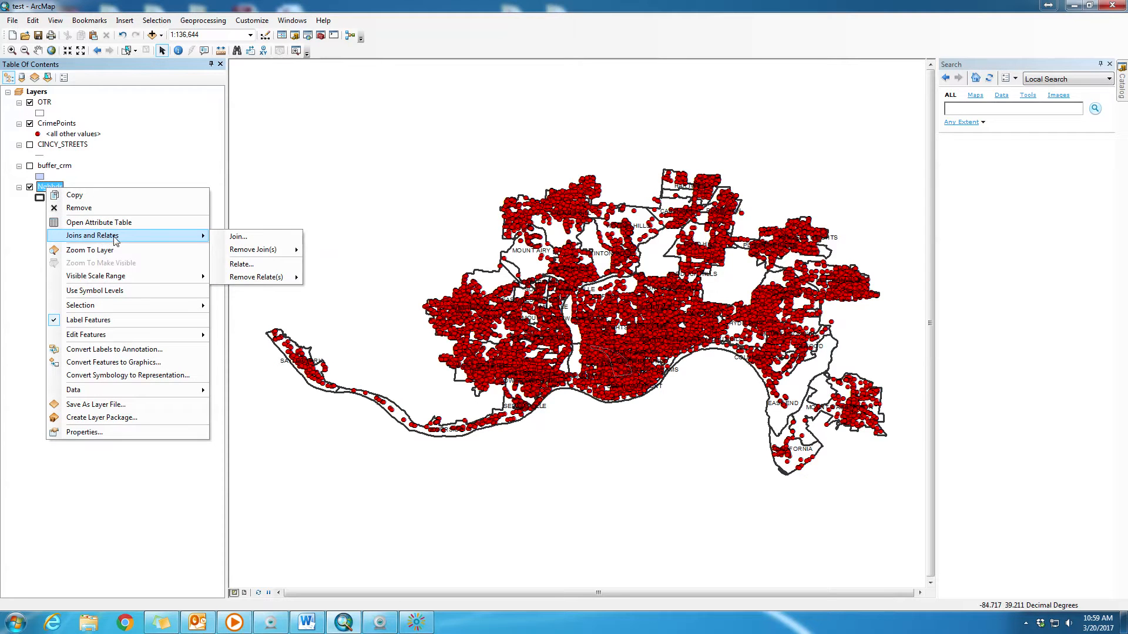
{"action": "left_click", "coordinate": [264, 237]}
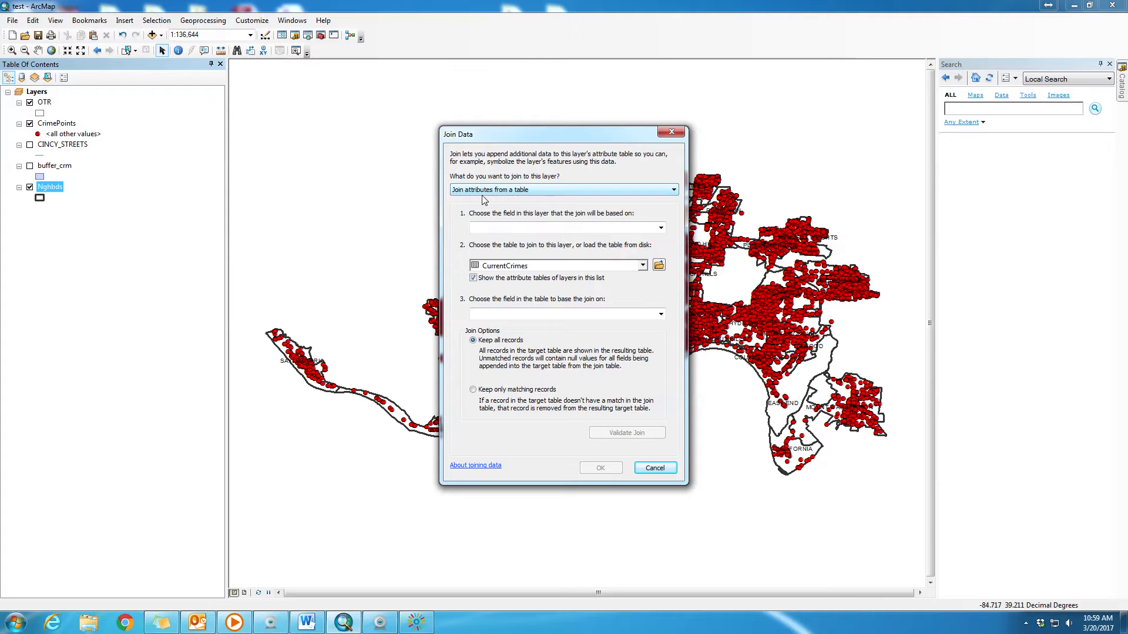
{"action": "left_click", "coordinate": [563, 189]}
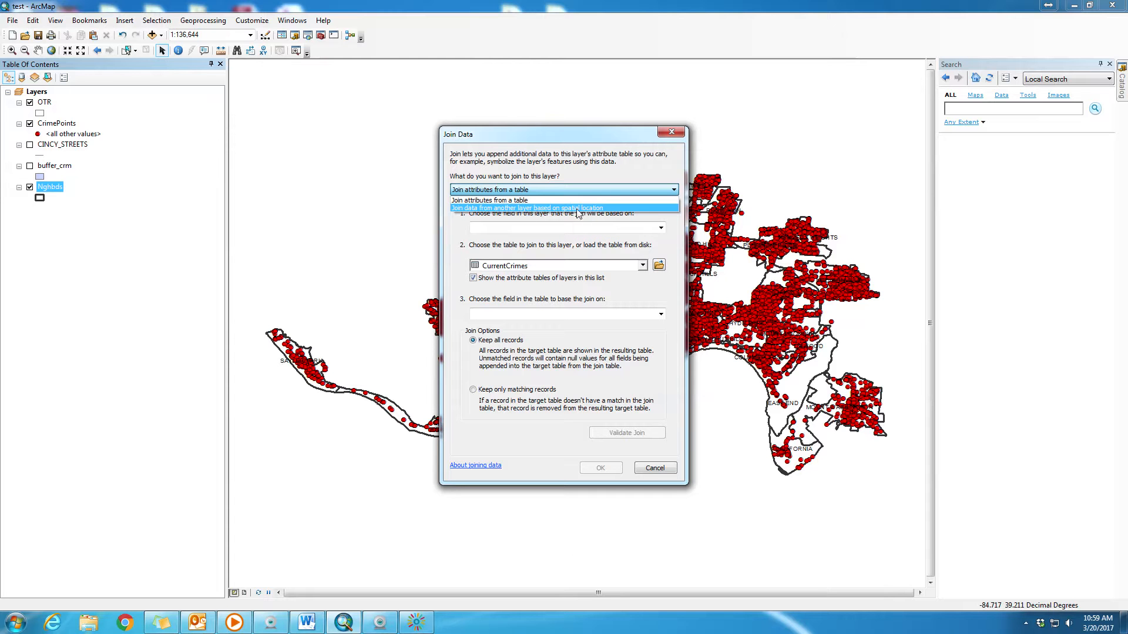
{"action": "left_click", "coordinate": [538, 208]}
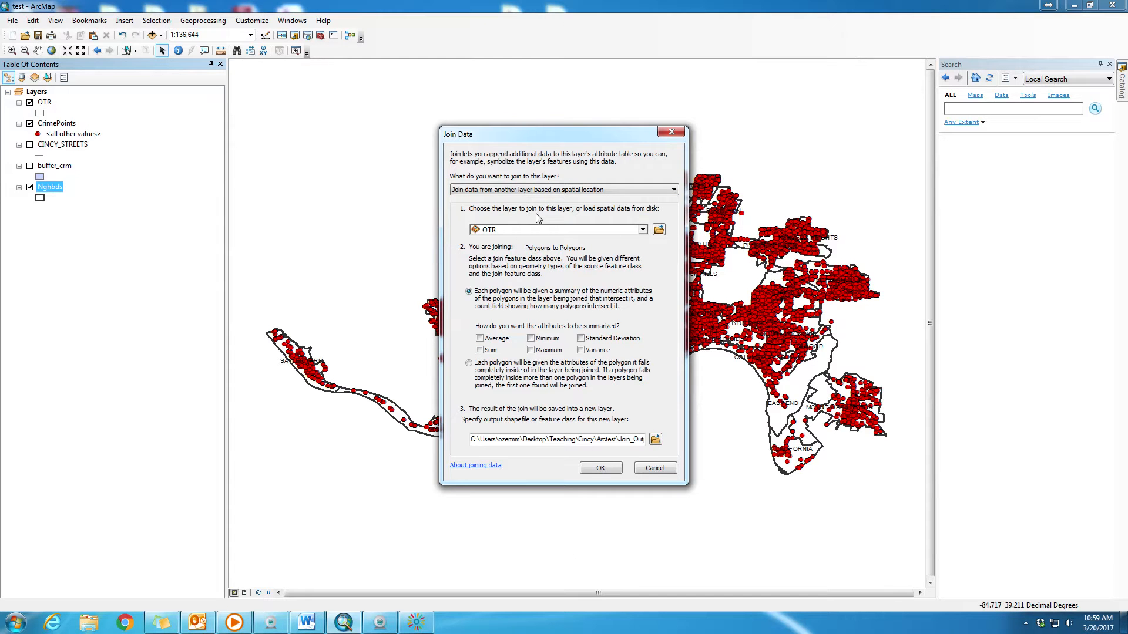
{"action": "left_click", "coordinate": [642, 230]}
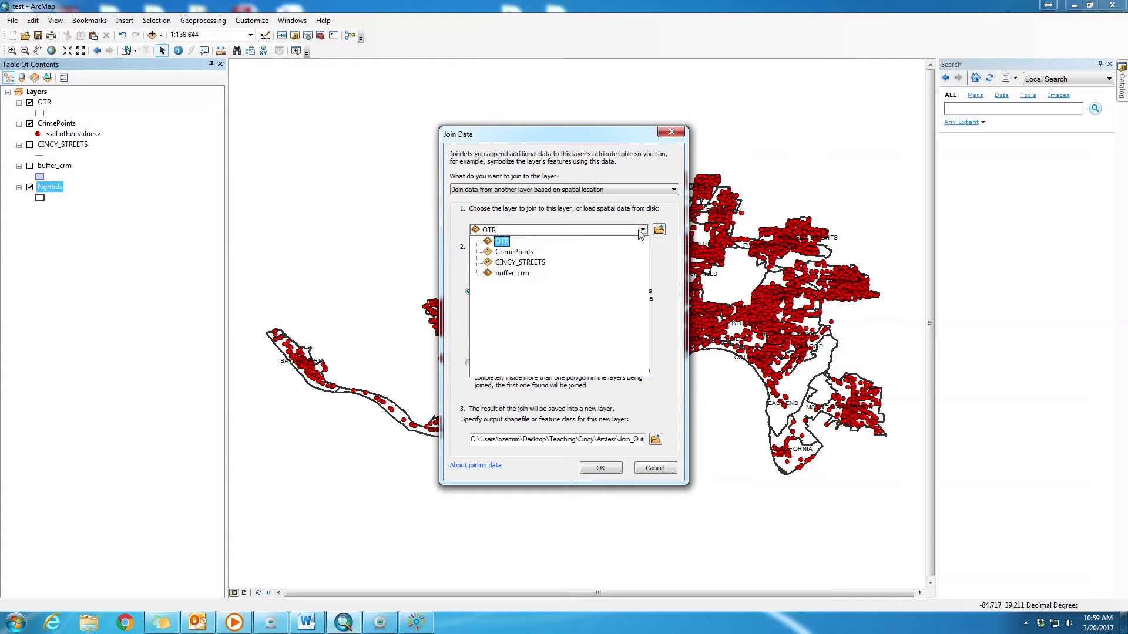
{"action": "left_click", "coordinate": [525, 255]}
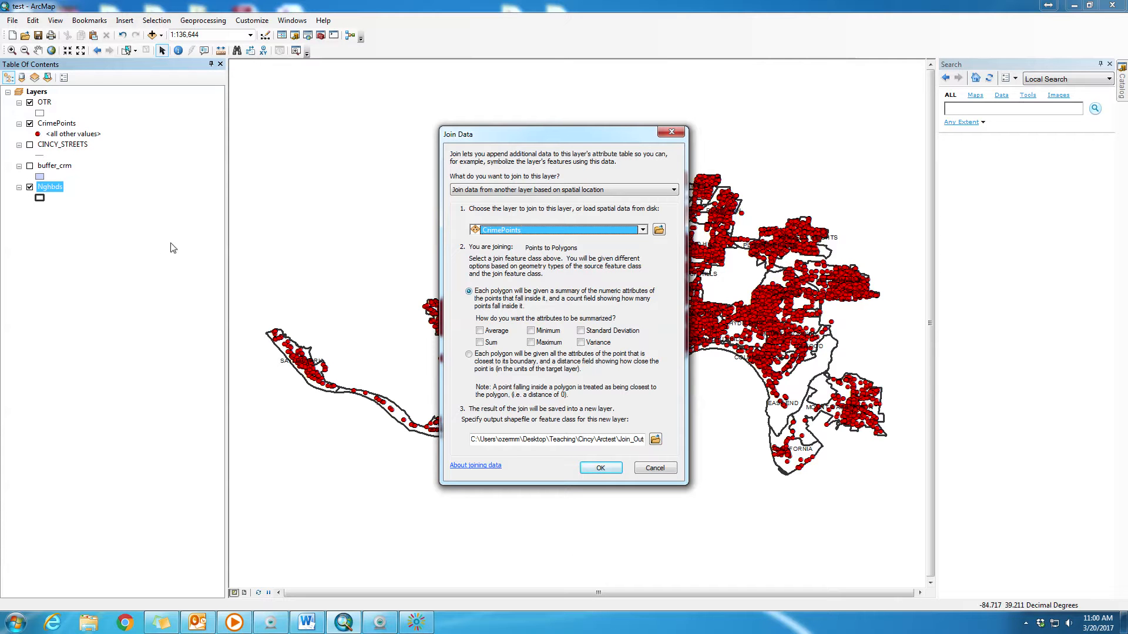
{"action": "left_click", "coordinate": [600, 468]}
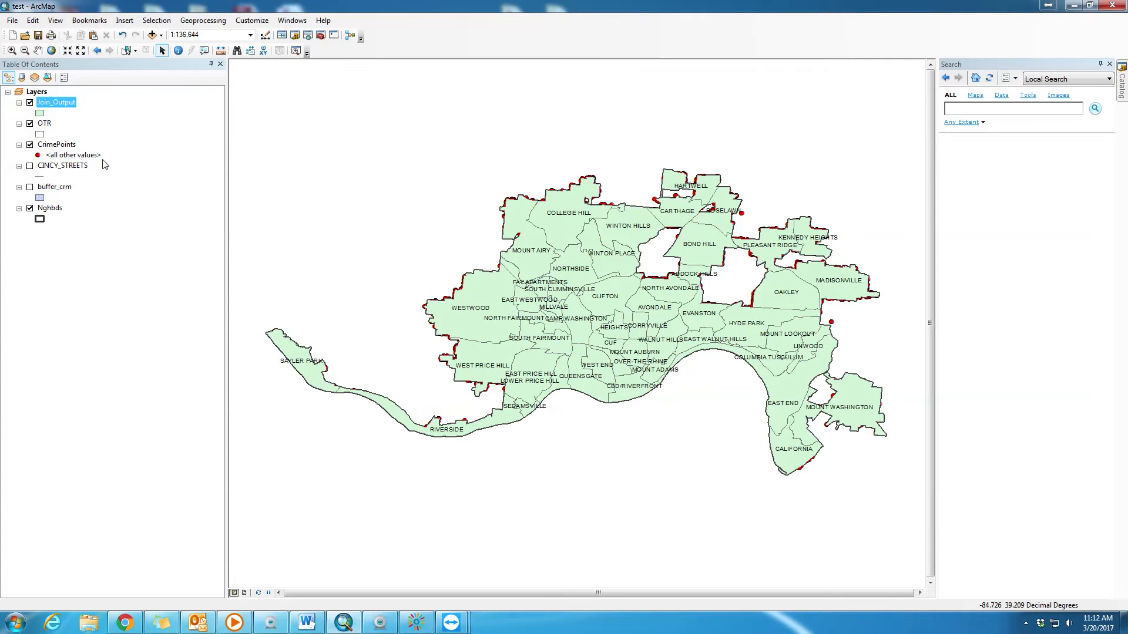
- Examine the Count_ field at the end of the Join_Output attribute table, and close the table
{"action": "right_click", "coordinate": [68, 106]}
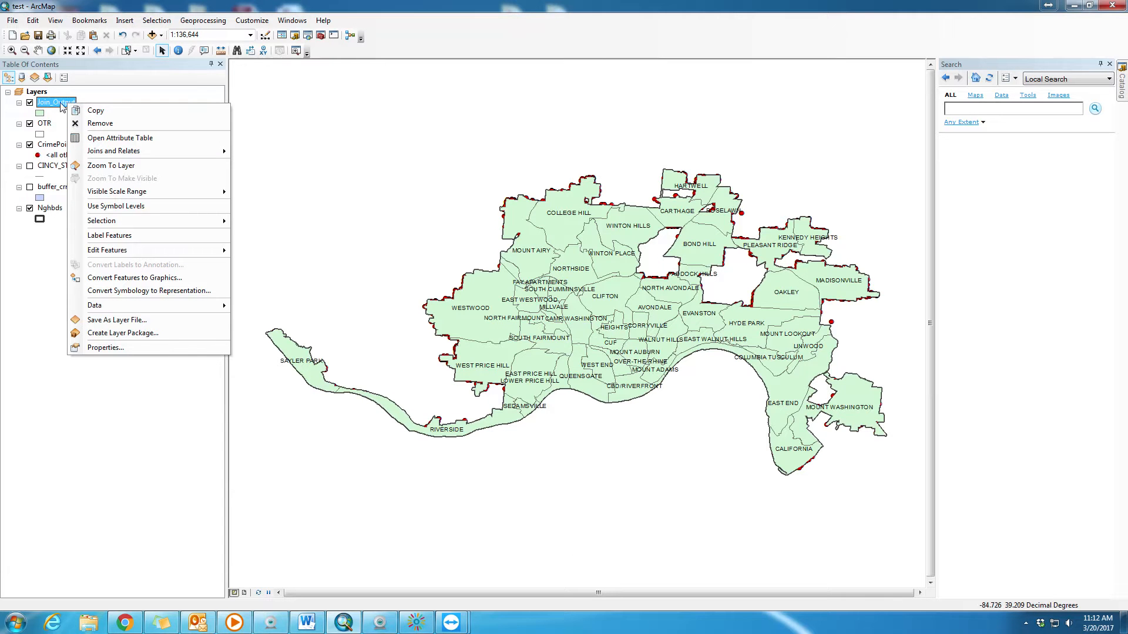
{"action": "left_click", "coordinate": [119, 138]}
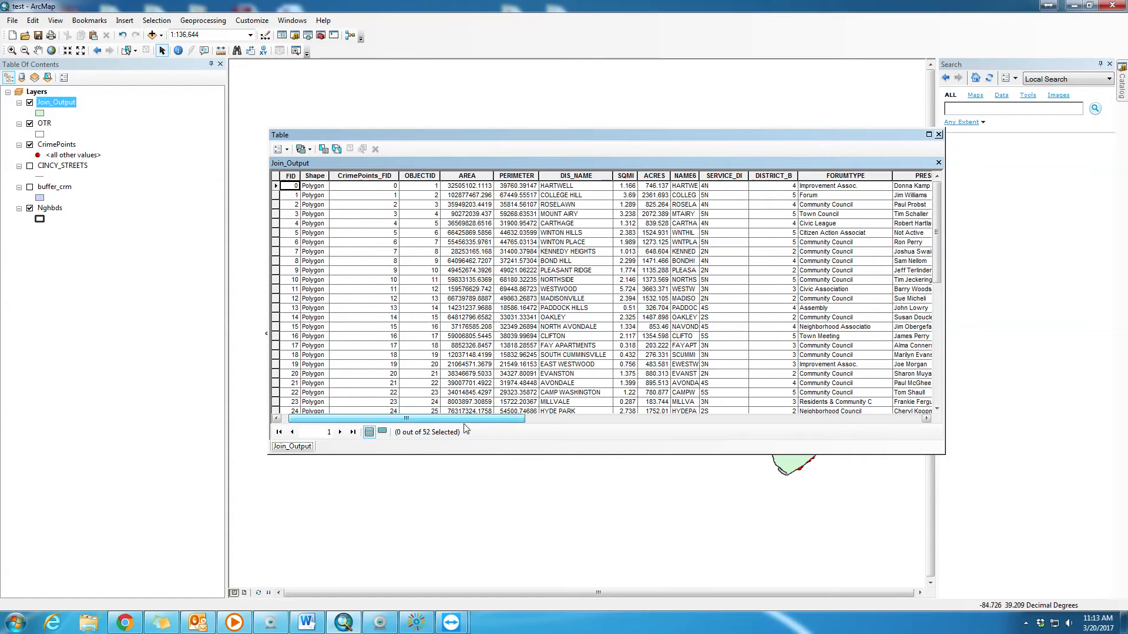
{"action": "left_click_drag", "start_coordinate": [440, 419], "coordinate": [862, 431]}
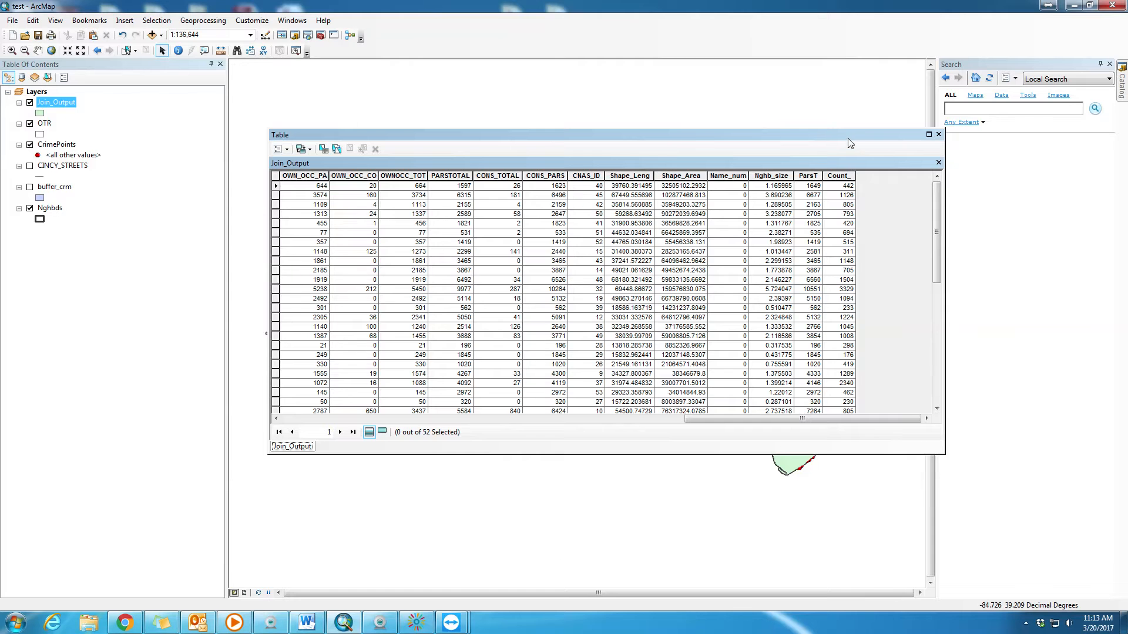
{"action": "left_click_drag", "start_coordinate": [848, 140], "coordinate": [830, 256]}
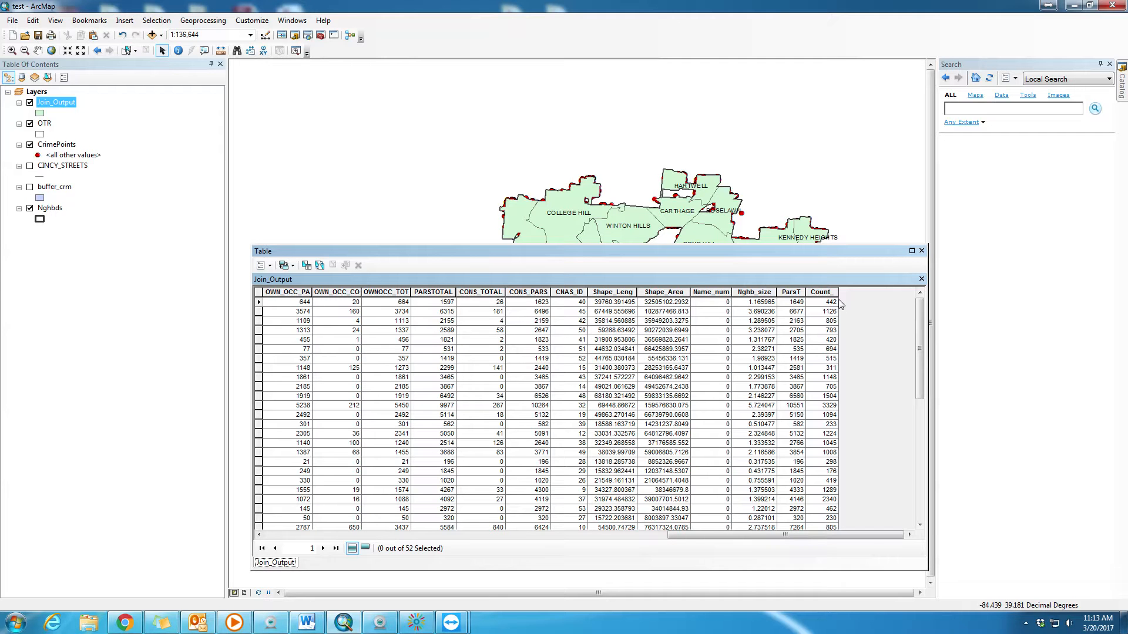
{"action": "left_click", "coordinate": [921, 250]}
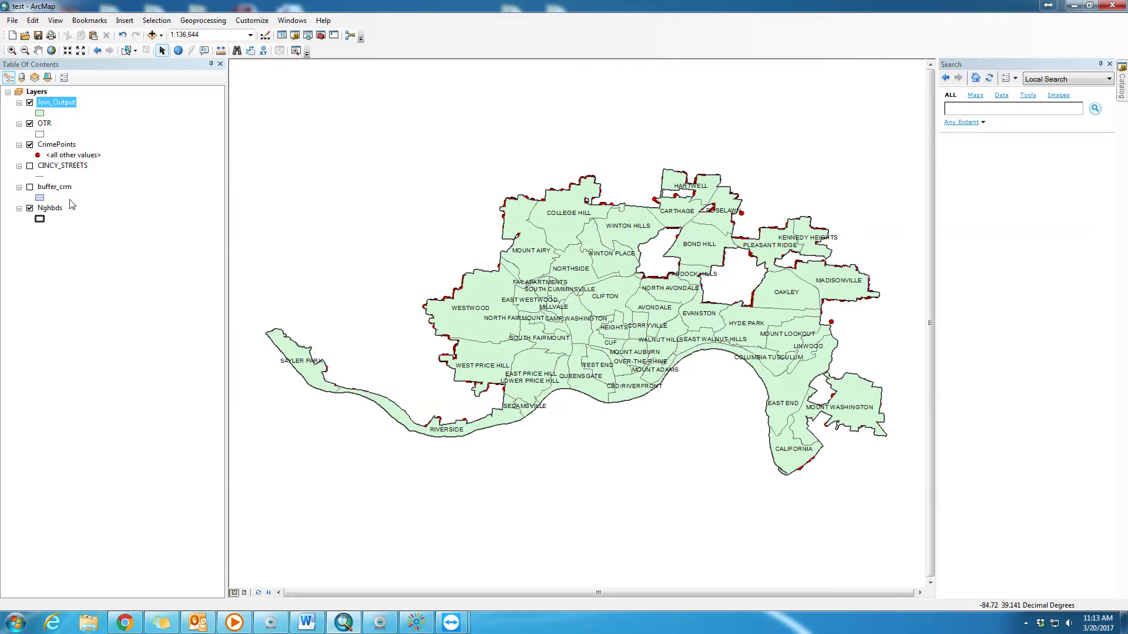
- Build a definition query for the CrimePoints layer starting with the condition "UCR" >=300
{"action": "left_click", "coordinate": [64, 147]}
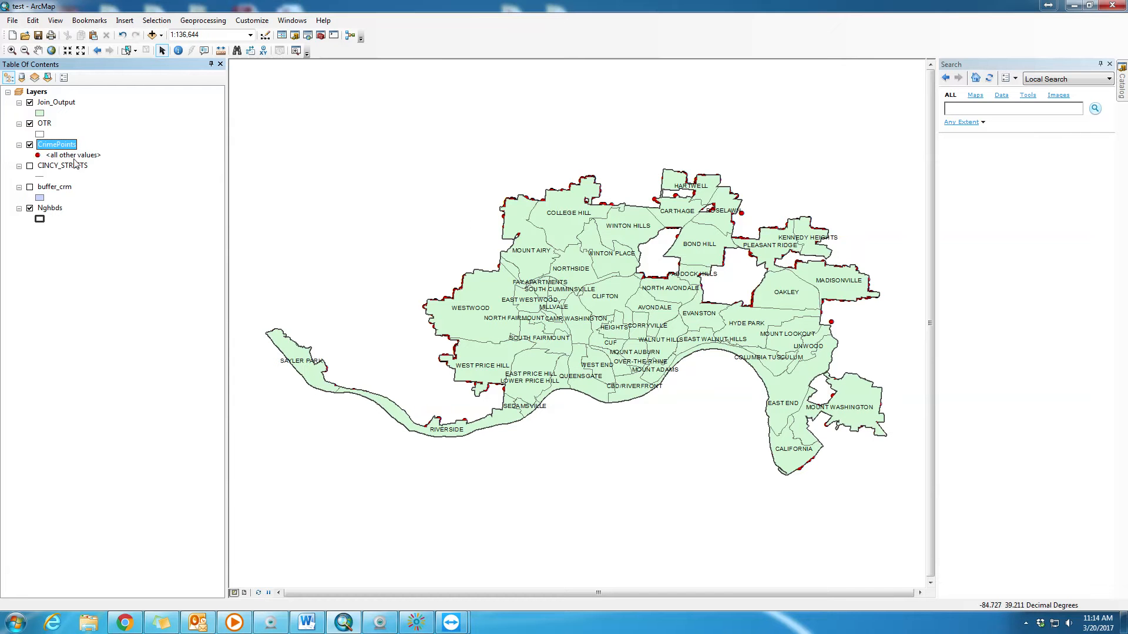
{"action": "double_click", "coordinate": [61, 147]}
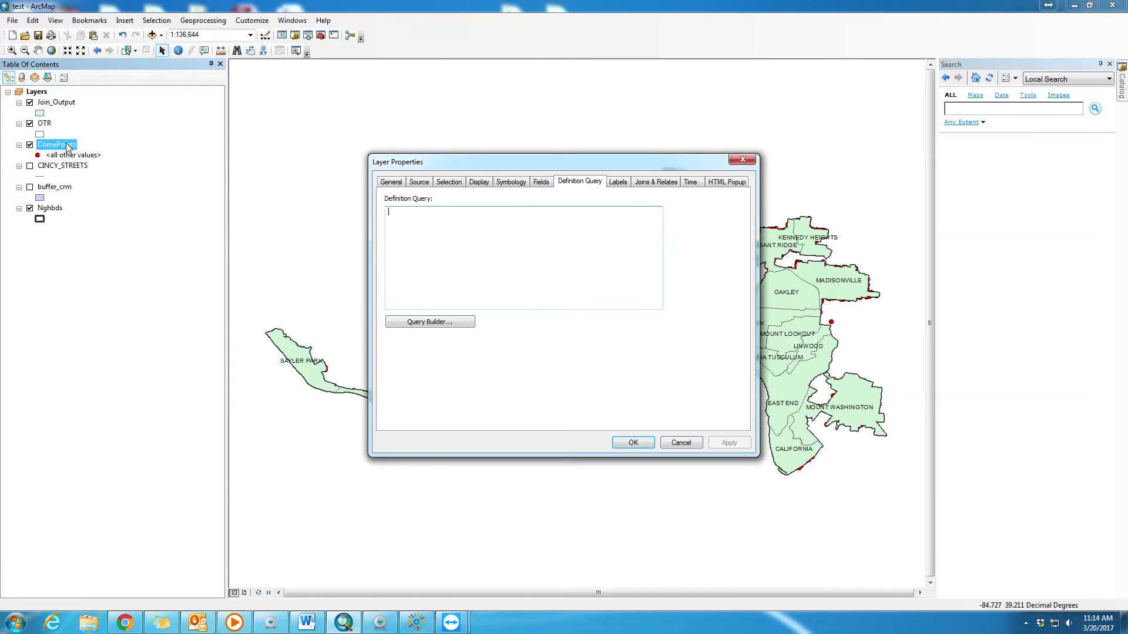
{"action": "left_click", "coordinate": [443, 329]}
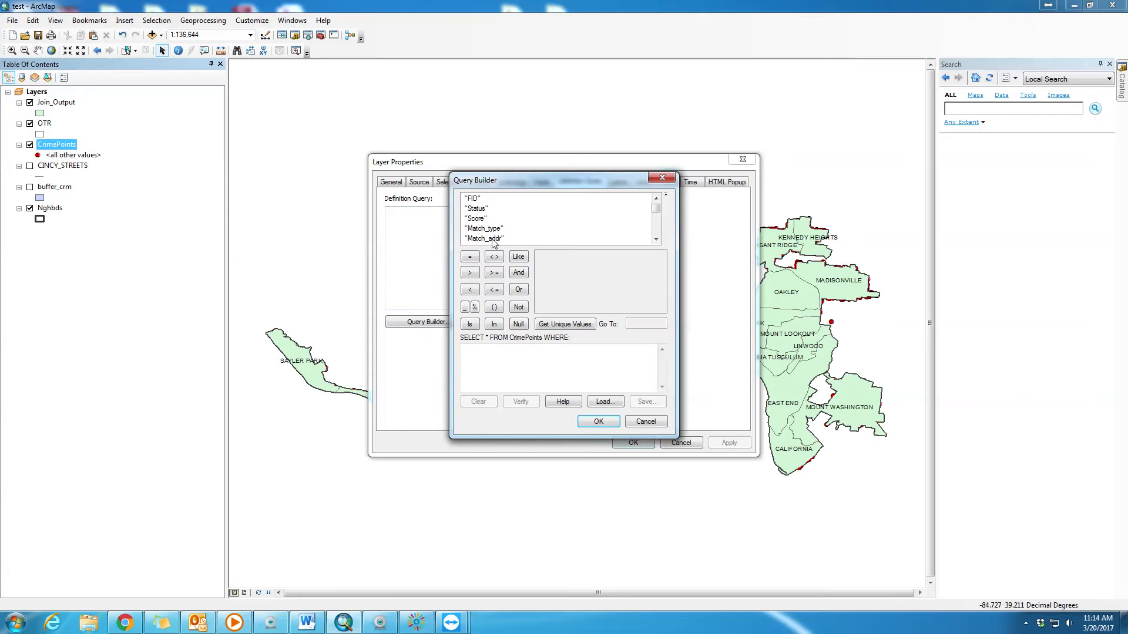
{"action": "scroll", "coordinate": [483, 223], "scroll_direction": "down", "scroll_amount": 6}
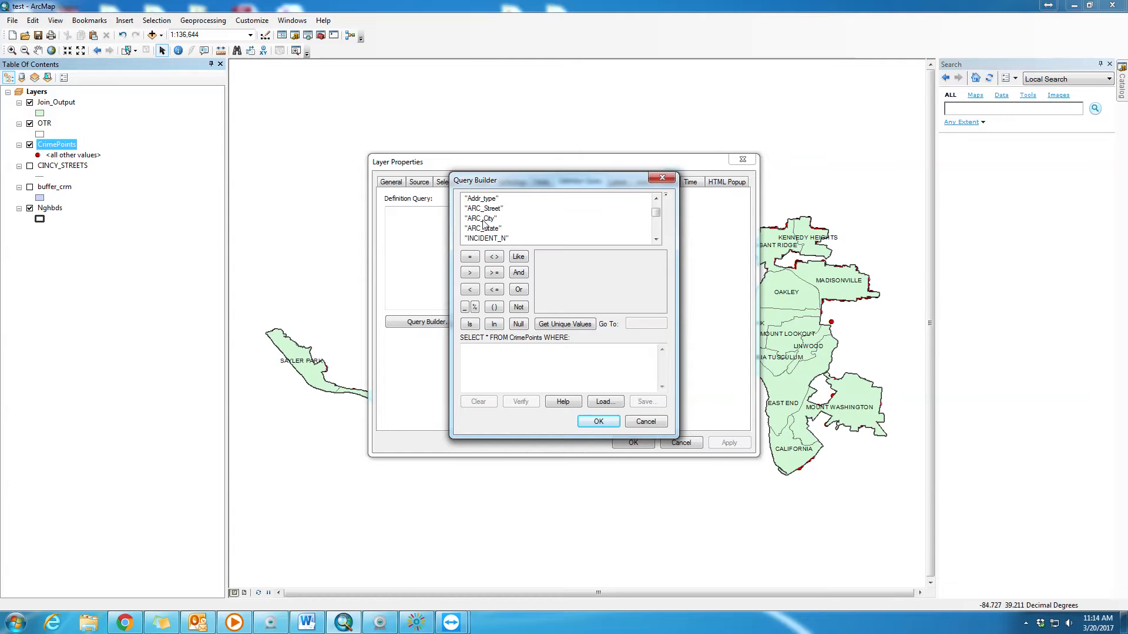
{"action": "scroll", "coordinate": [483, 224], "scroll_direction": "down", "scroll_amount": 1}
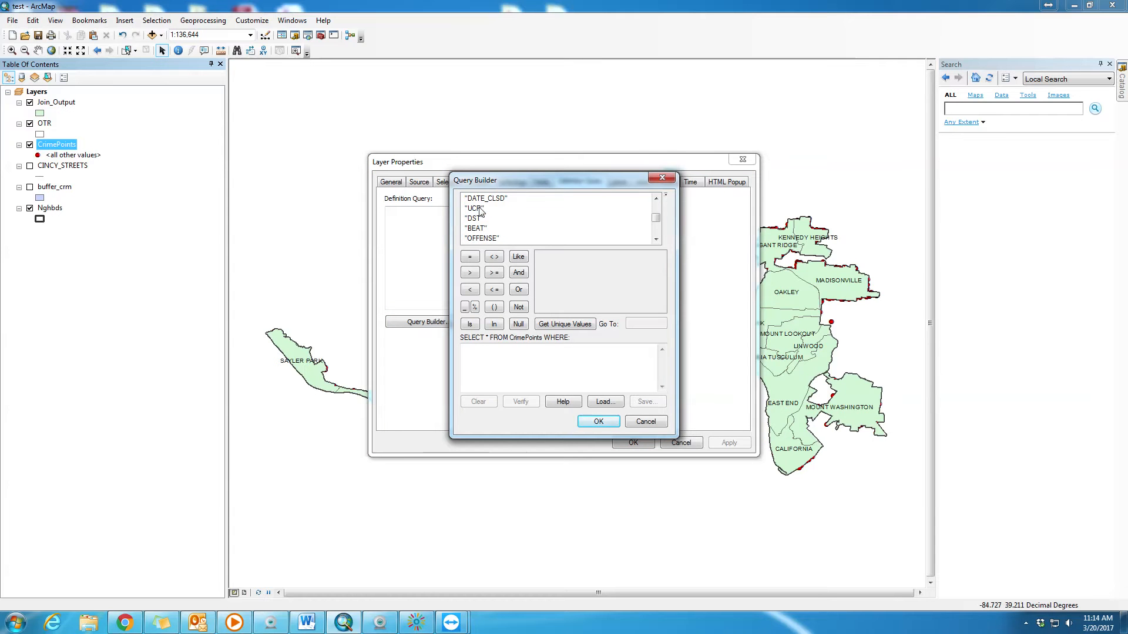
{"action": "double_click", "coordinate": [474, 208]}
{"action": "left_click", "coordinate": [494, 273]}
{"action": "type", "text": "300"}
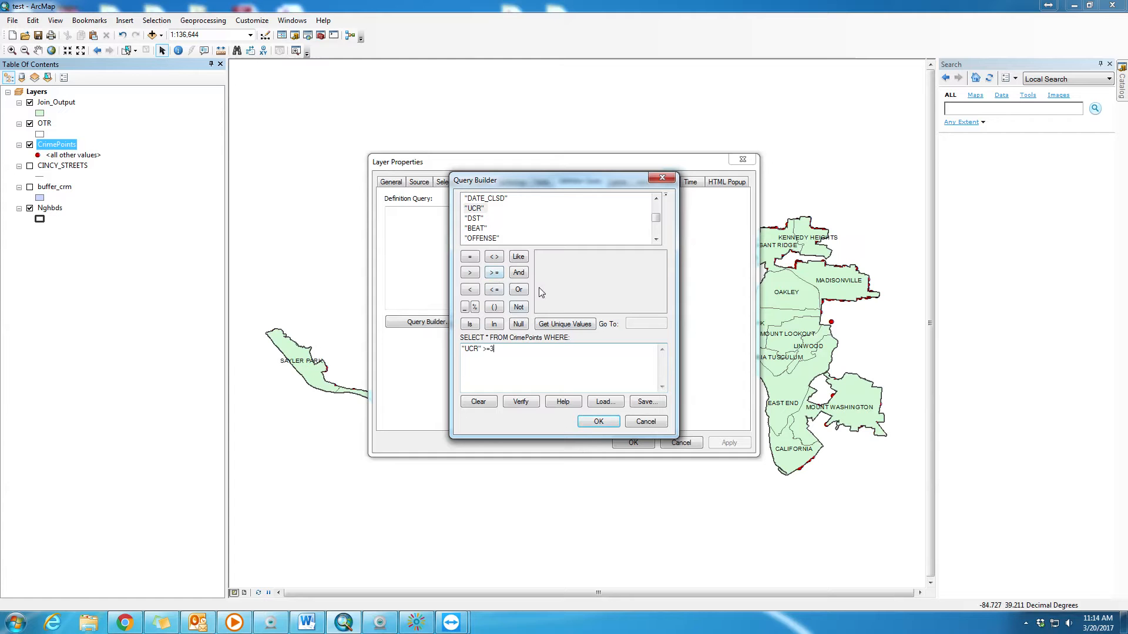
- Add the condition AND "UCR" <=399 to the query, verify and apply it, and hide the Join_Output layer
{"action": "left_click", "coordinate": [518, 274]}
{"action": "double_click", "coordinate": [475, 208]}
{"action": "left_click", "coordinate": [494, 290]}
{"action": "type", "text": "399"}
{"action": "left_click", "coordinate": [524, 399]}
{"action": "left_click", "coordinate": [611, 350]}
{"action": "left_click", "coordinate": [599, 422]}
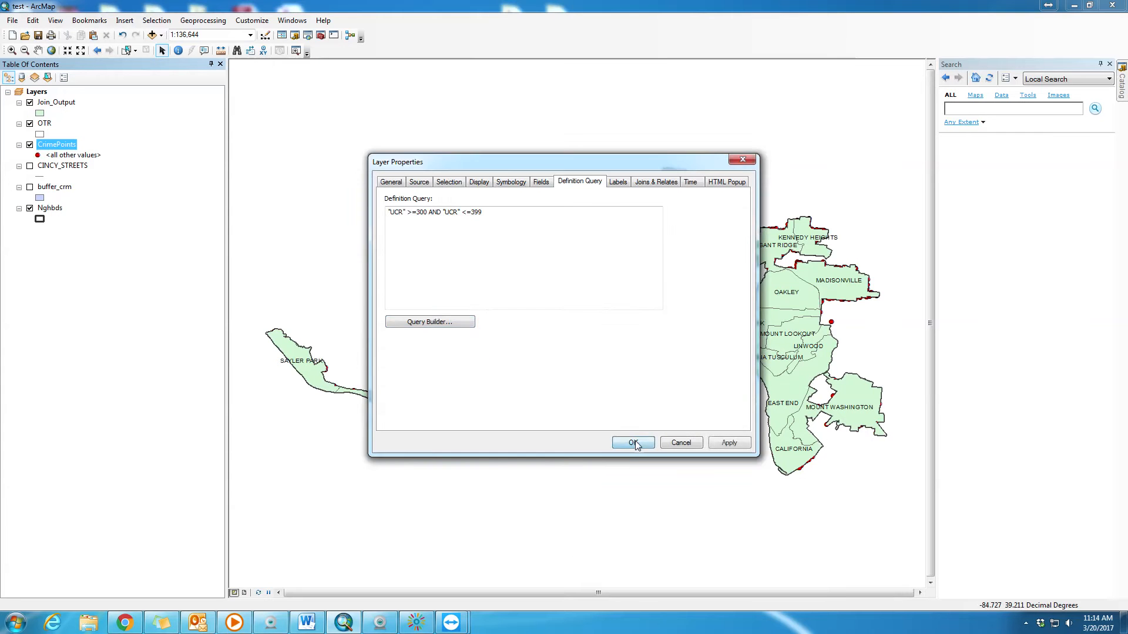
{"action": "left_click", "coordinate": [633, 443]}
{"action": "left_click", "coordinate": [30, 102]}
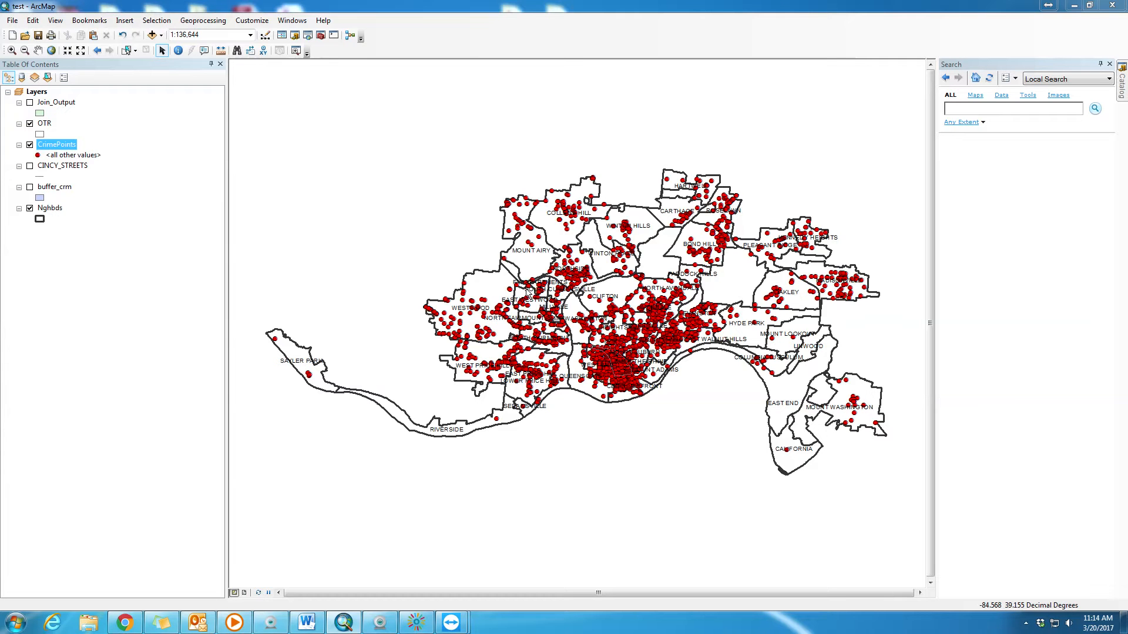
{"action": "right_click", "coordinate": [54, 145]}
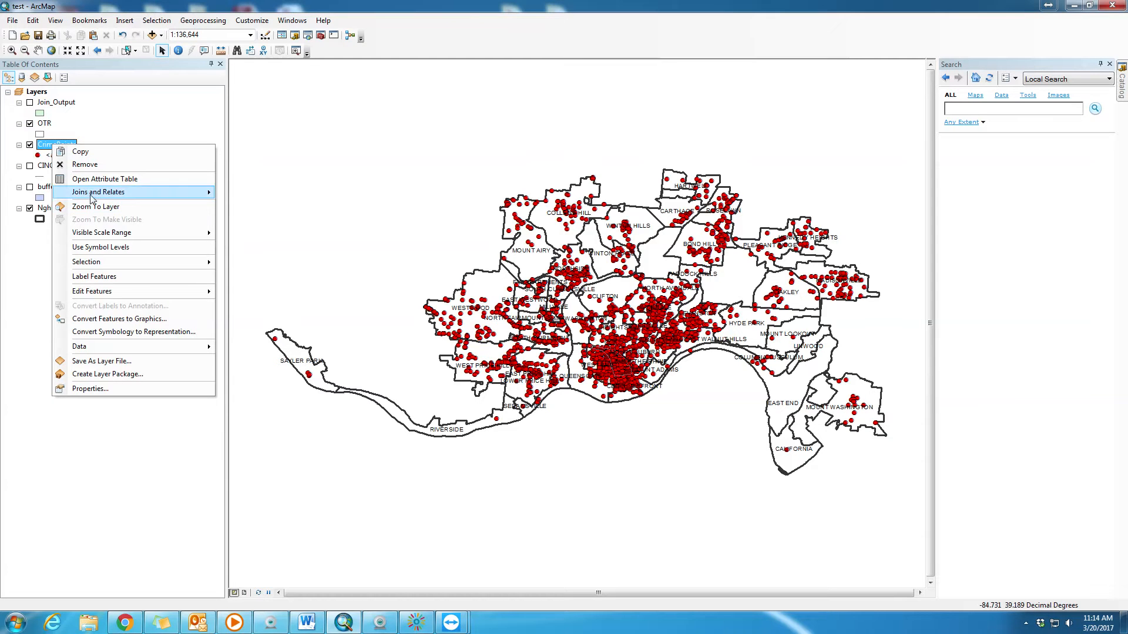
{"action": "mouse_move", "coordinate": [94, 197]}
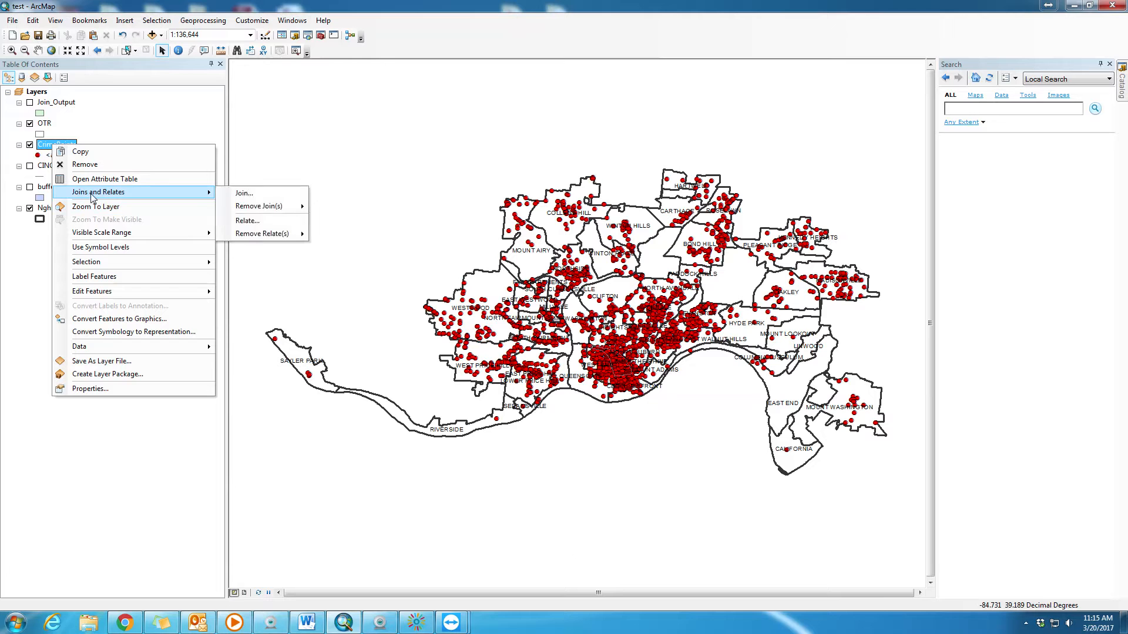
{"action": "left_click", "coordinate": [268, 194]}
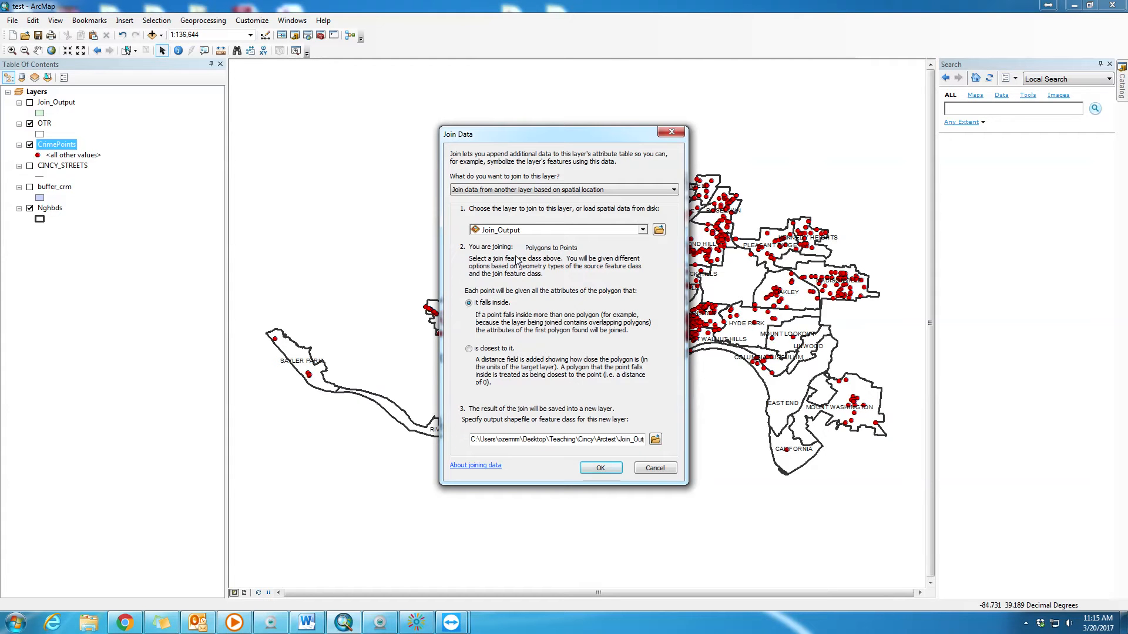
{"action": "left_click_drag", "start_coordinate": [570, 139], "coordinate": [475, 154]}
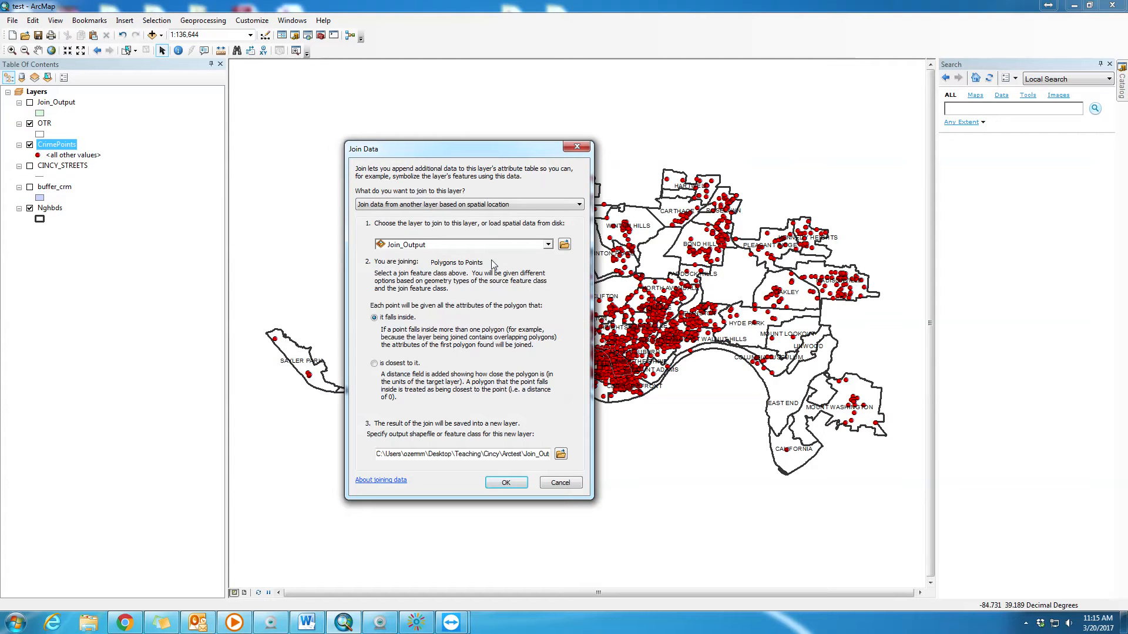
{"action": "left_click", "coordinate": [548, 245]}
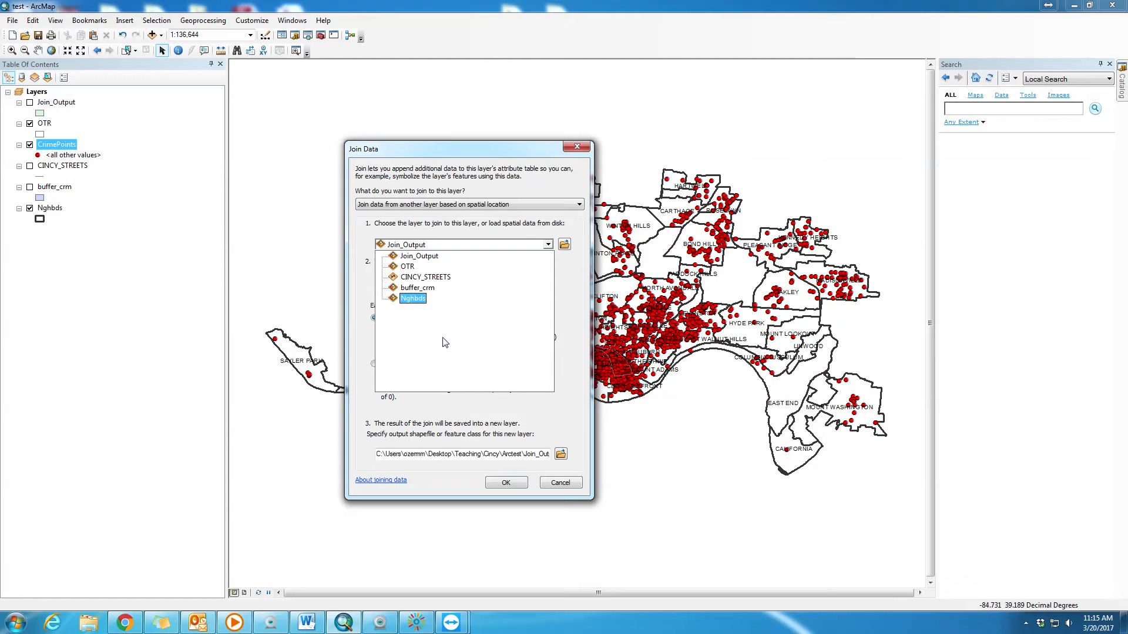
{"action": "left_click", "coordinate": [524, 238]}
{"action": "left_click", "coordinate": [547, 245]}
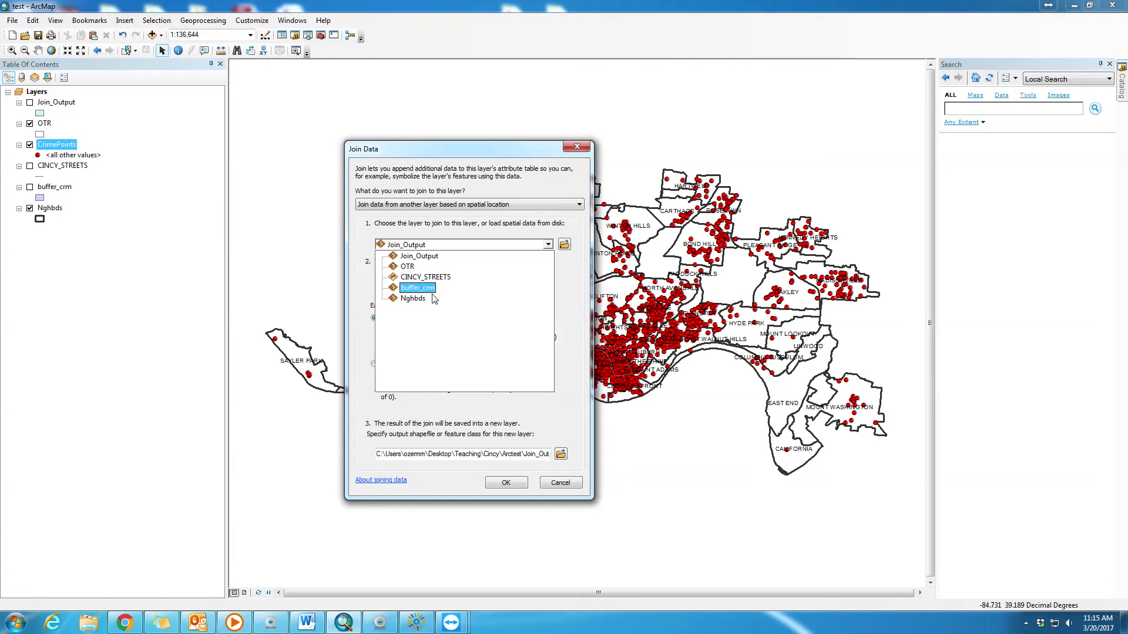
{"action": "left_click", "coordinate": [414, 299]}
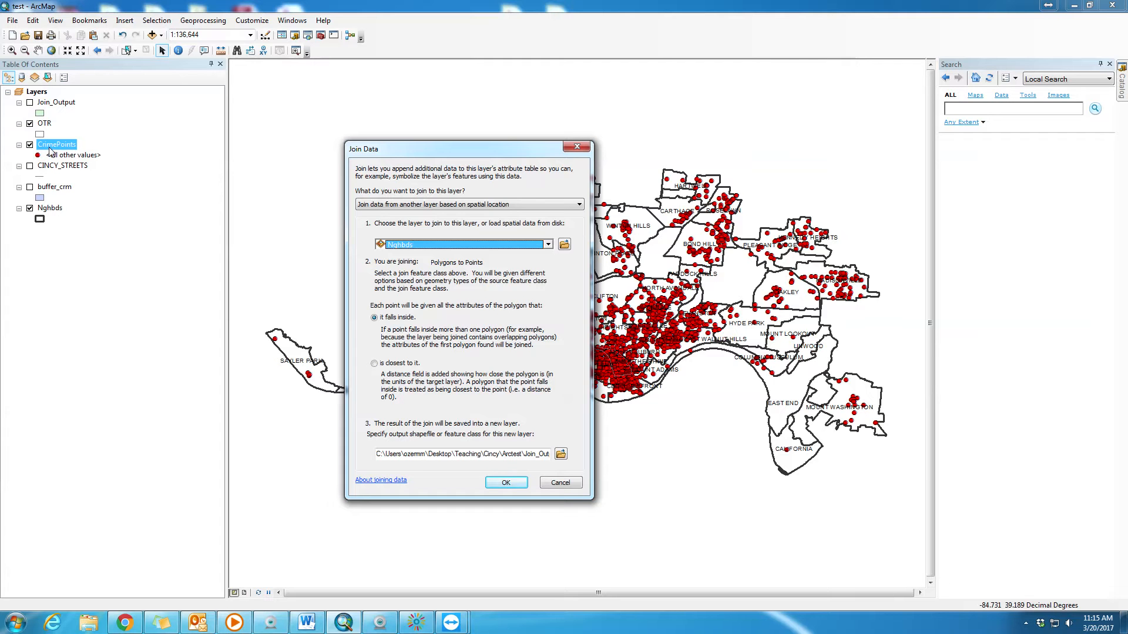
{"action": "left_click", "coordinate": [560, 482]}
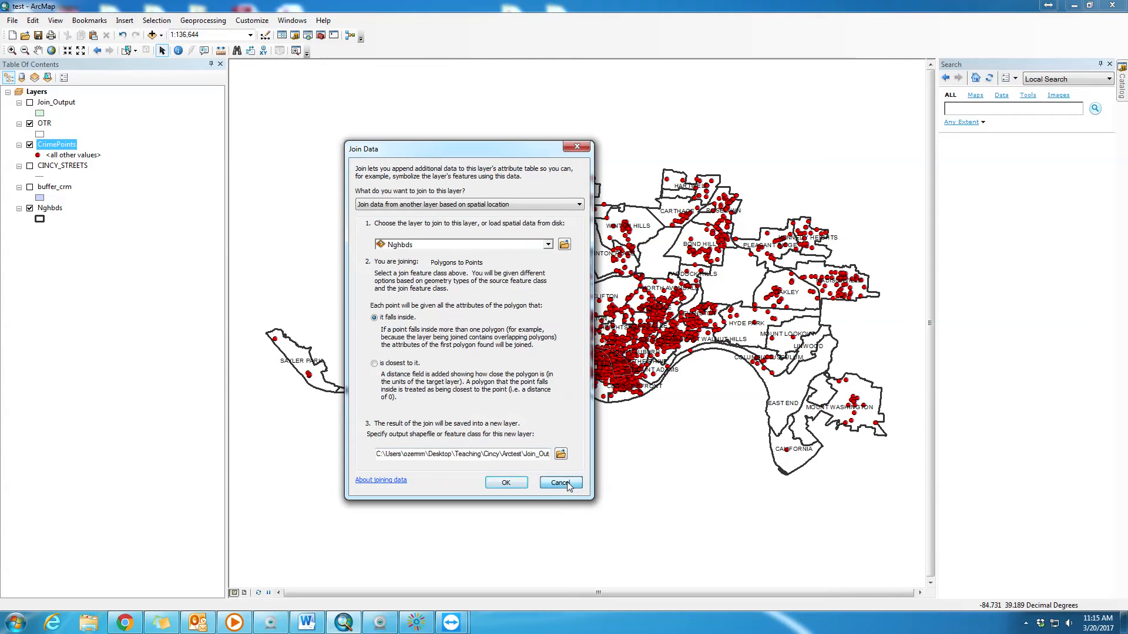
- Delete the NEIGHBORHO field from the CrimePoints attribute table
{"action": "right_click", "coordinate": [60, 145]}
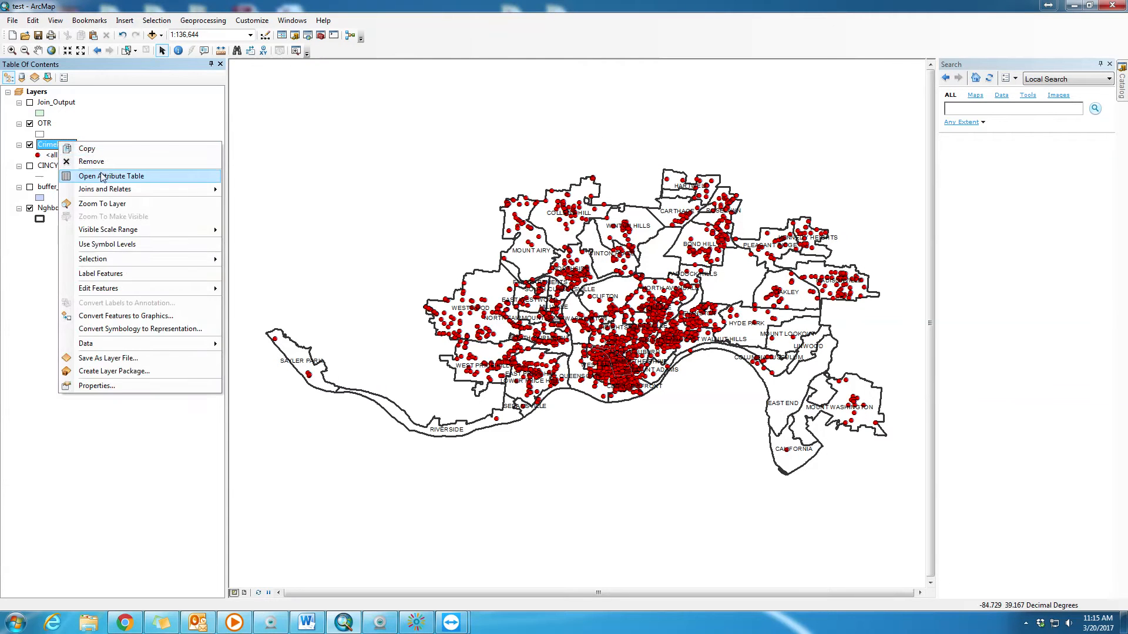
{"action": "left_click", "coordinate": [103, 172]}
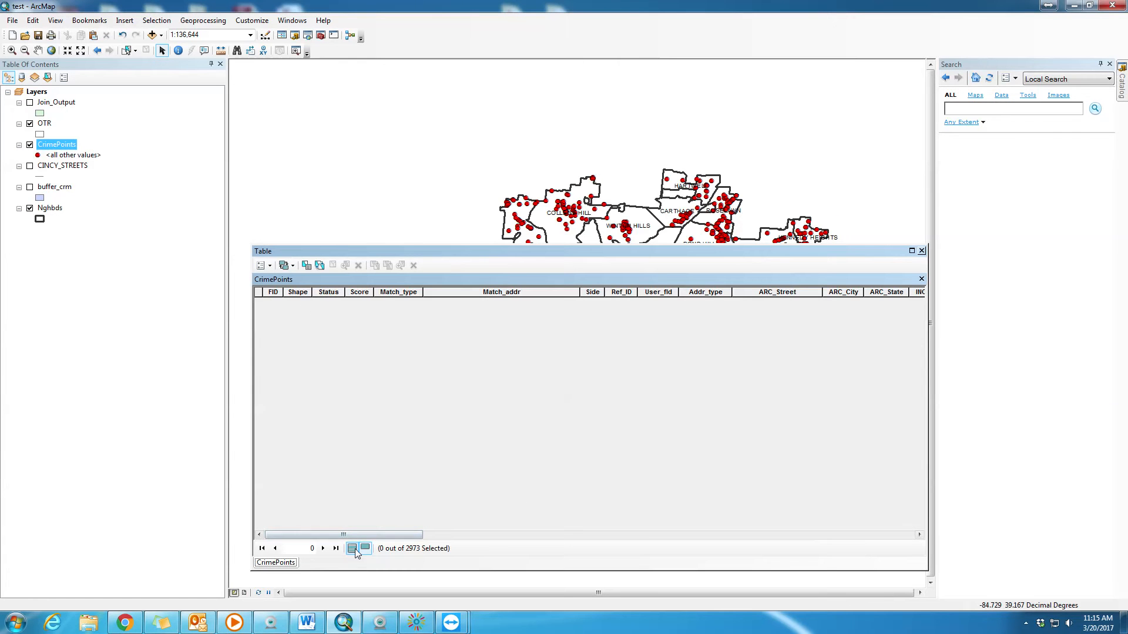
{"action": "left_click_drag", "start_coordinate": [357, 534], "coordinate": [798, 554]}
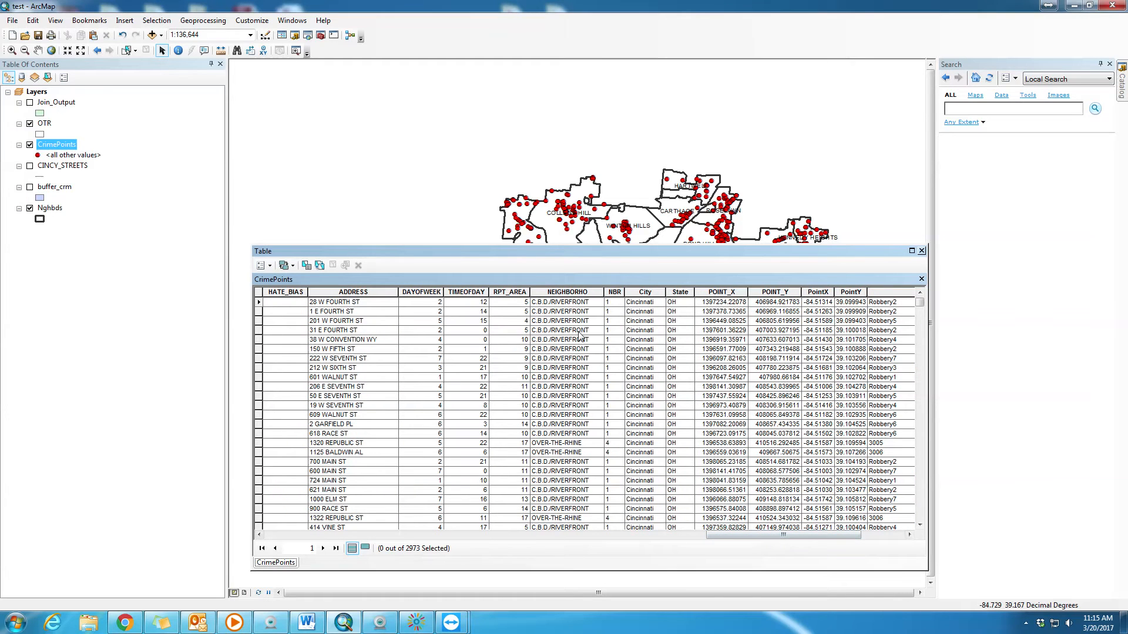
{"action": "left_click", "coordinate": [577, 292]}
{"action": "right_click", "coordinate": [577, 293]}
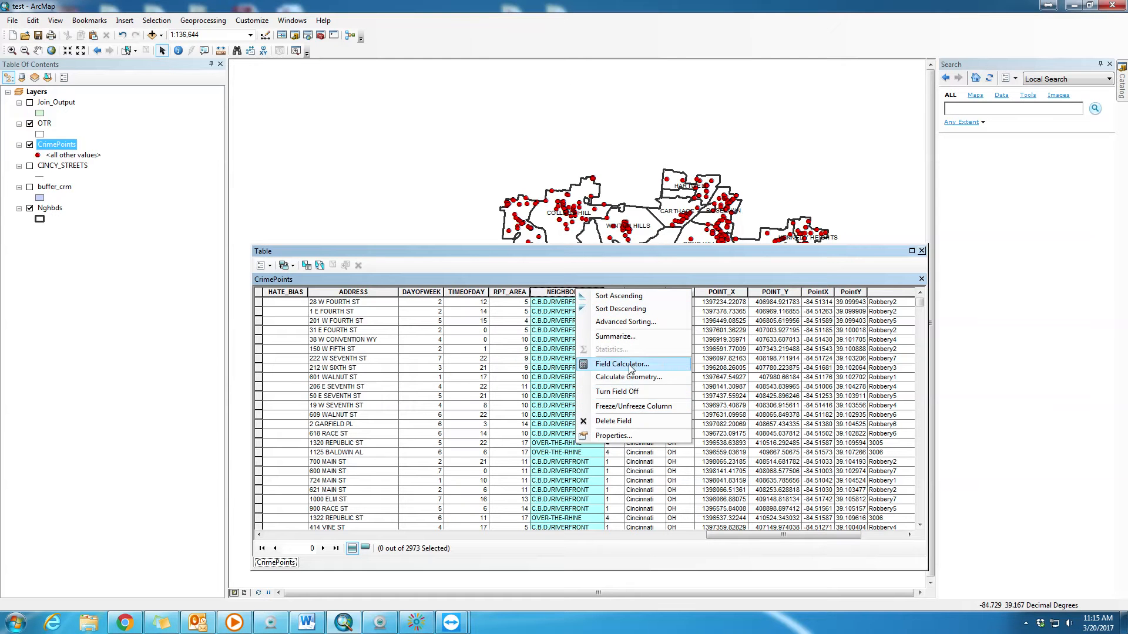
{"action": "left_click", "coordinate": [623, 419]}
{"action": "left_click", "coordinate": [604, 359]}
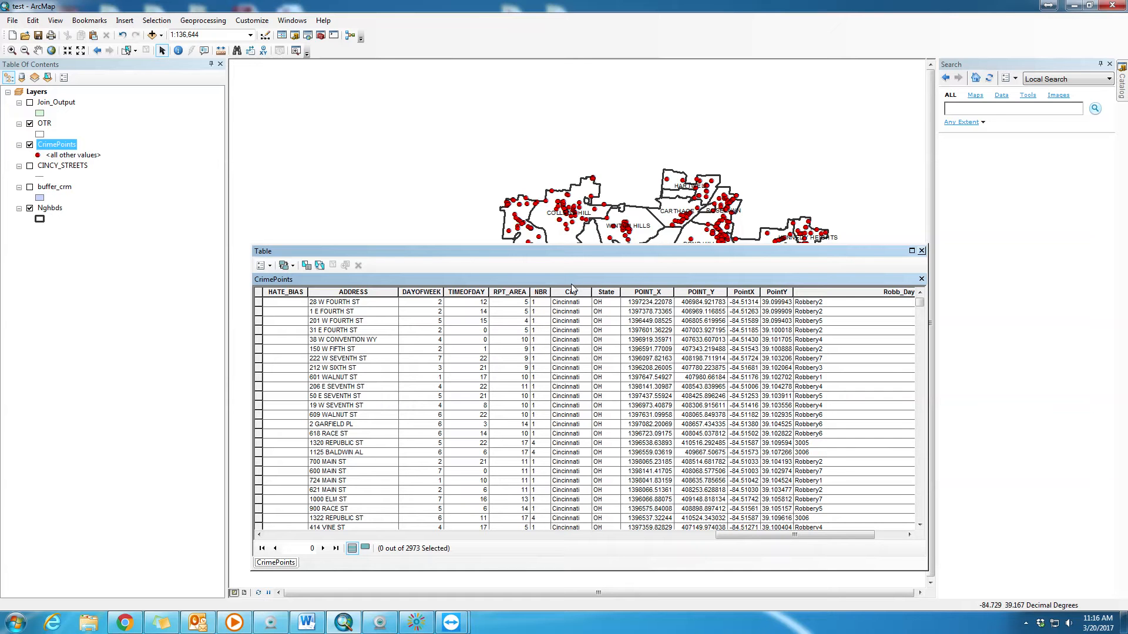
- Close the CrimePoints table and set up a spatial join on CrimePoints that gives each point the attributes of the closest polygon
{"action": "left_click", "coordinate": [922, 251]}
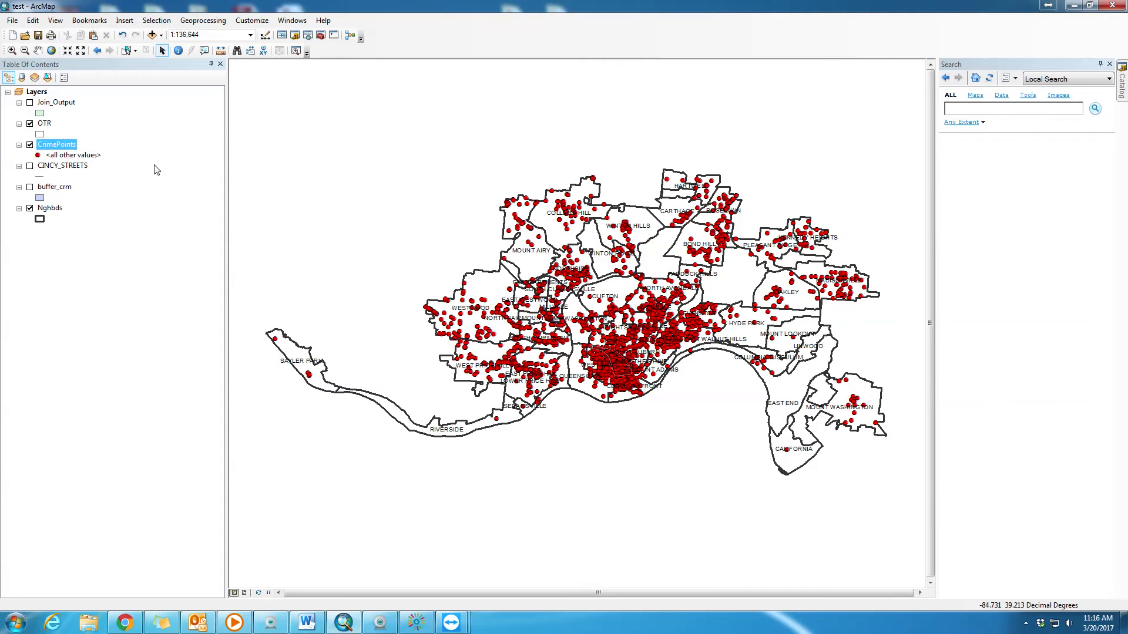
{"action": "right_click", "coordinate": [69, 149]}
{"action": "mouse_move", "coordinate": [132, 194]}
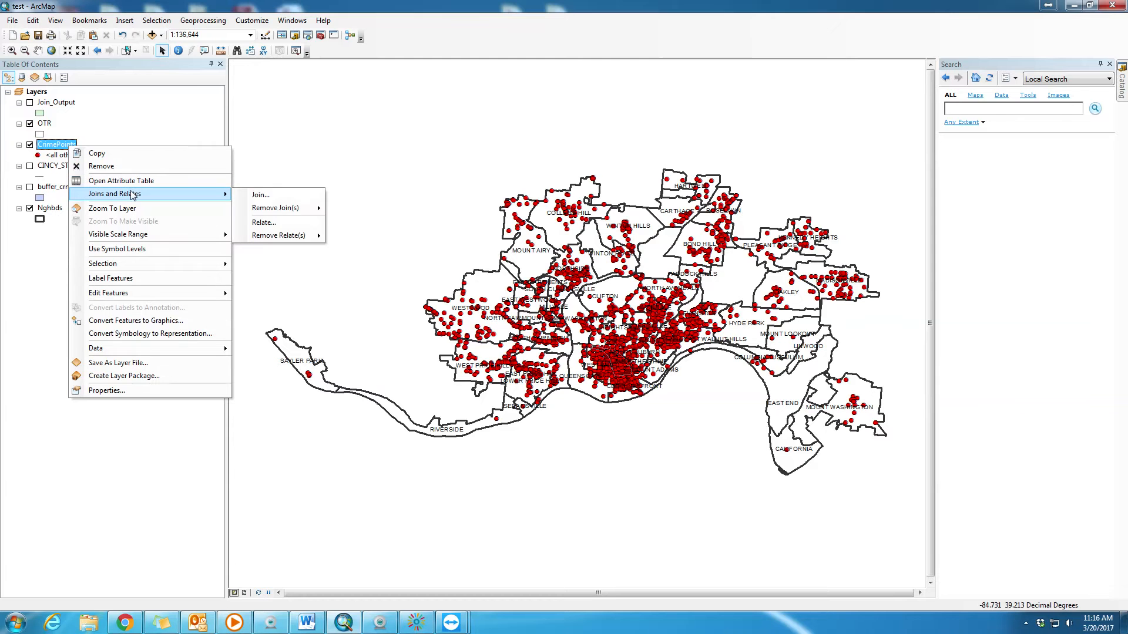
{"action": "left_click", "coordinate": [283, 195]}
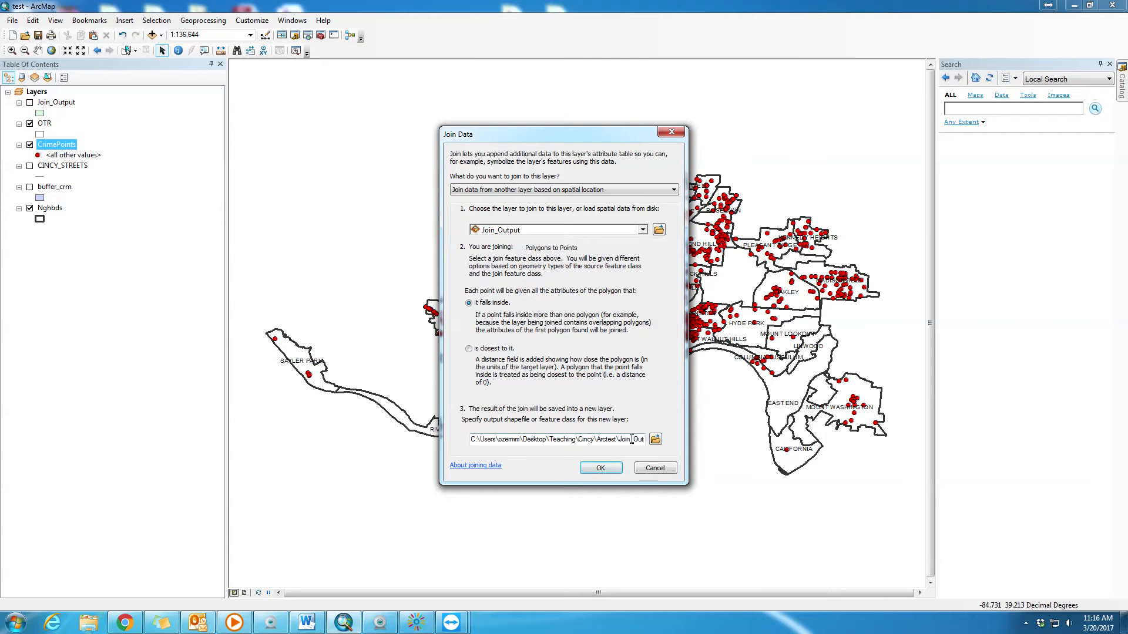
{"action": "key", "text": "Right"}
{"action": "key", "text": "Right"}
{"action": "key", "text": "Right"}
{"action": "key", "text": "Right"}
{"action": "key", "text": "Right"}
{"action": "key", "text": "Right"}
{"action": "key", "text": "Right"}
{"action": "key", "text": "Right"}
{"action": "key", "text": "Right"}
{"action": "key", "text": "Right"}
{"action": "key", "text": "Right"}
{"action": "key", "text": "Right"}
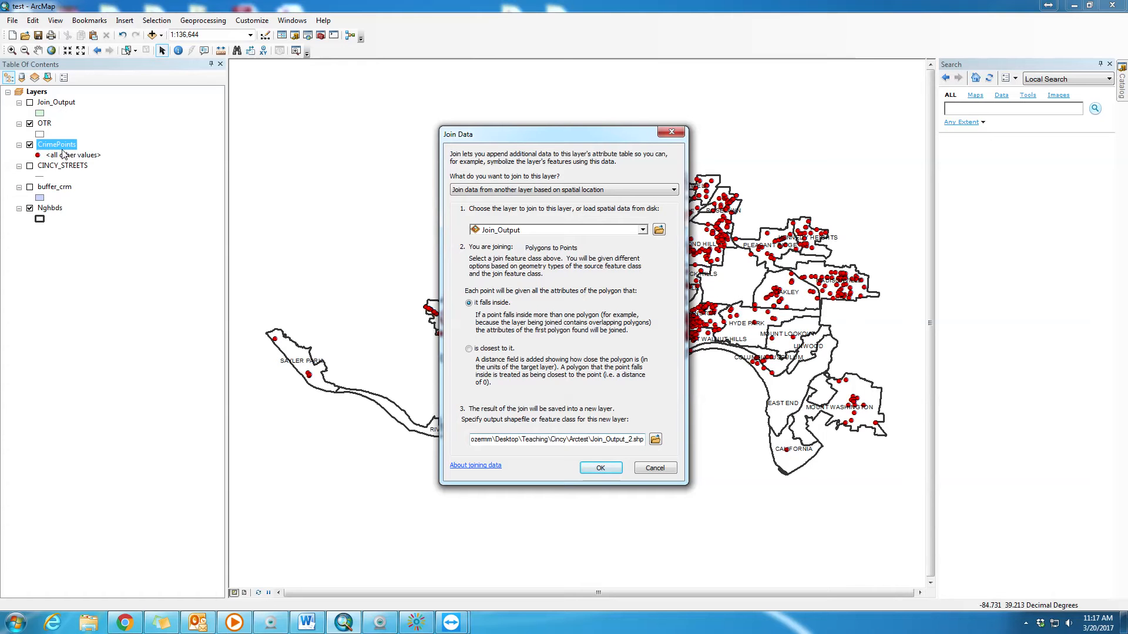
{"action": "left_click", "coordinate": [469, 349]}
- Name the join's output shapefile crimePoints-Nghbds.shp, keeping it in the Arctest folder
{"action": "double_click", "coordinate": [630, 440]}
{"action": "type", "text": "crimePoint"}
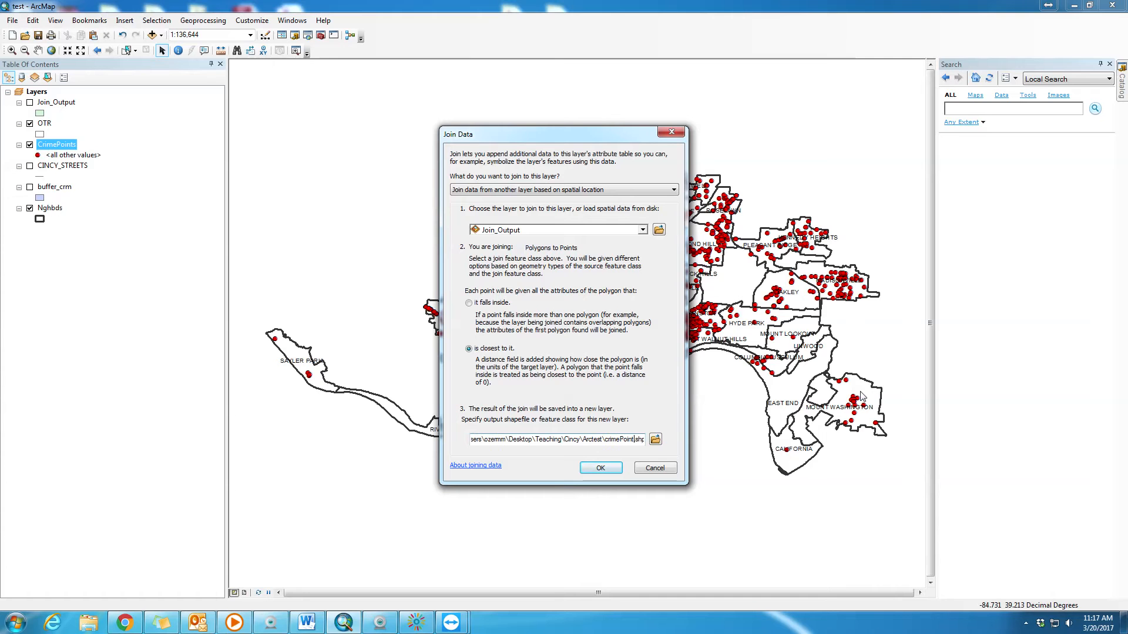
{"action": "type", "text": "s"}
{"action": "type", "text": "_Nghbds"}
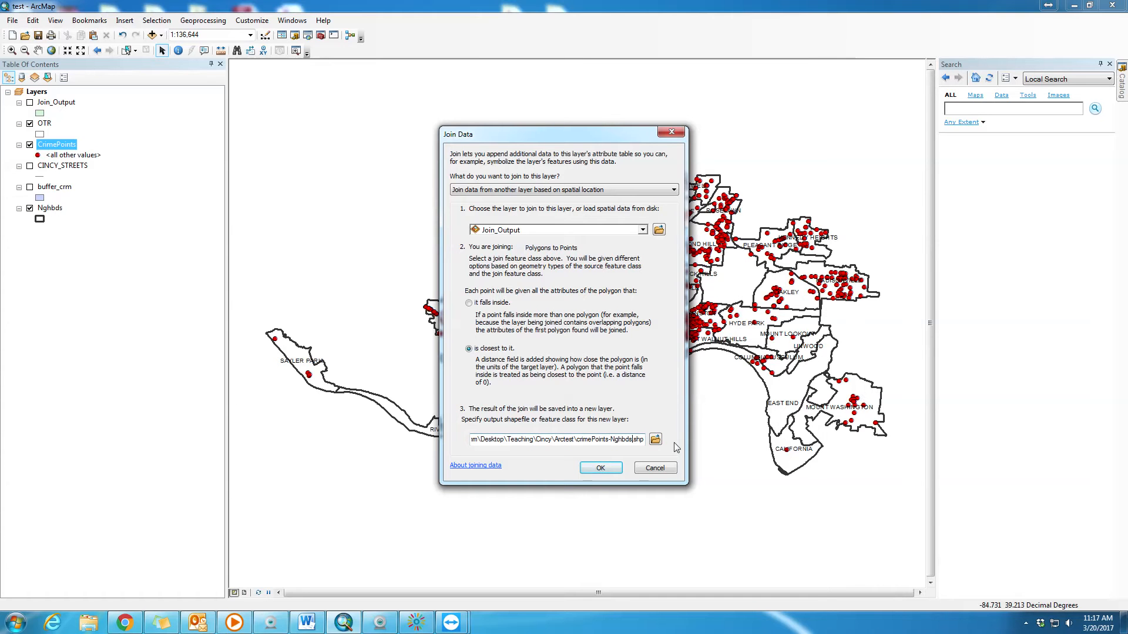
- Choose Nghbds as the layer to join to CrimePoints and run the spatial join
{"action": "left_click", "coordinate": [603, 470]}
{"action": "left_click", "coordinate": [643, 230]}
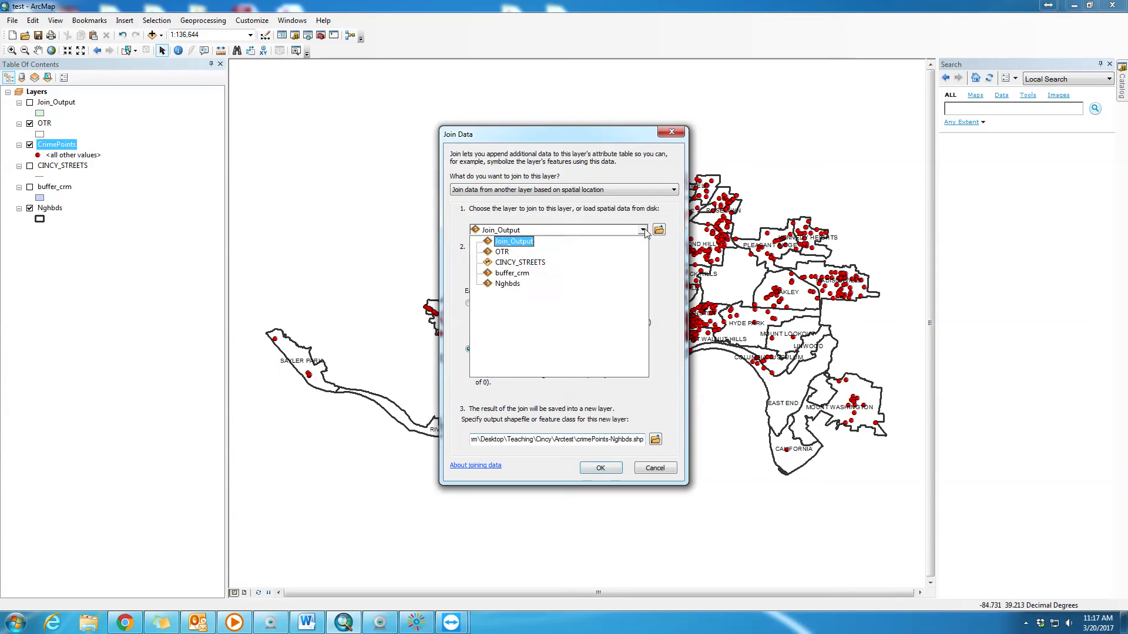
{"action": "left_click", "coordinate": [508, 285]}
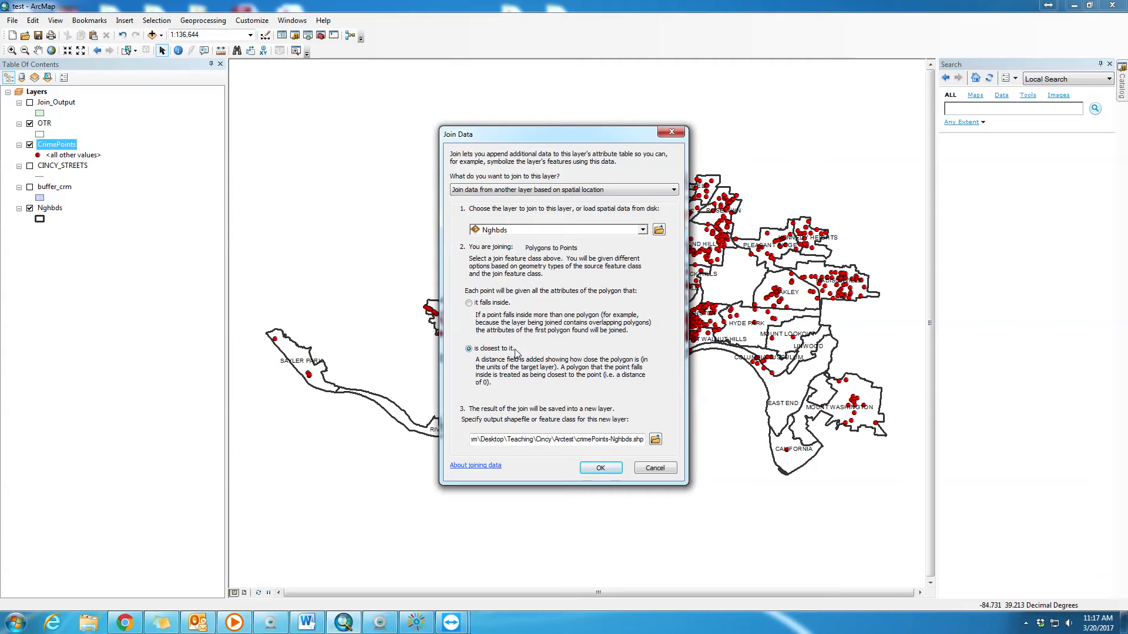
{"action": "left_click", "coordinate": [601, 468]}
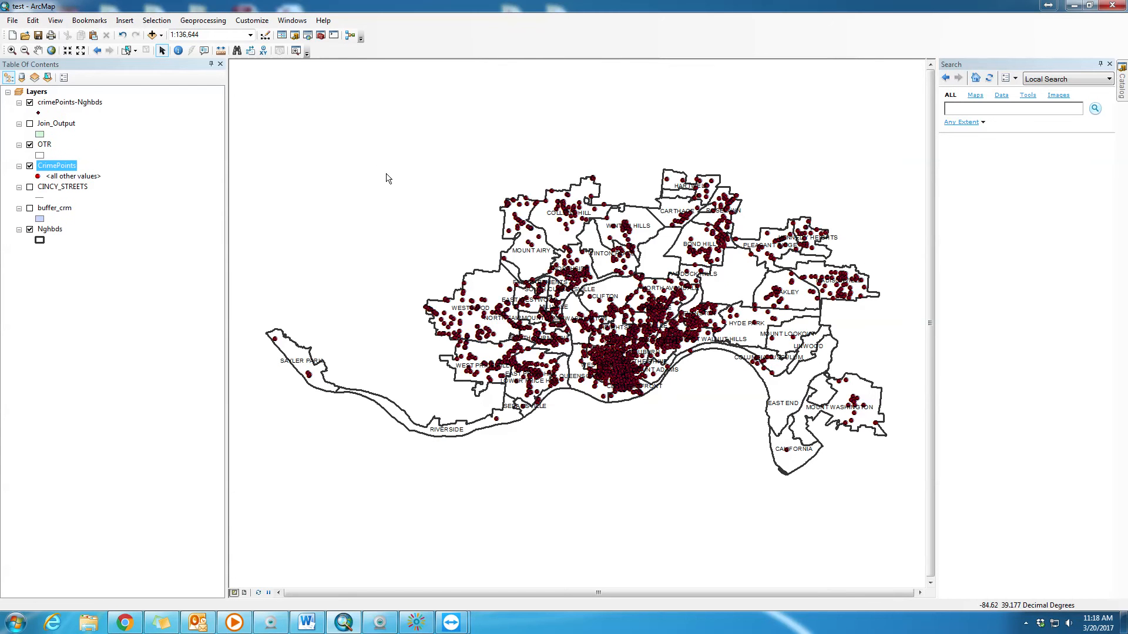
- Open the crimePoints-Nghbds attribute table and examine where the joined neighborhood fields begin, between Robb_Day and FID_2
{"action": "left_click", "coordinate": [82, 104]}
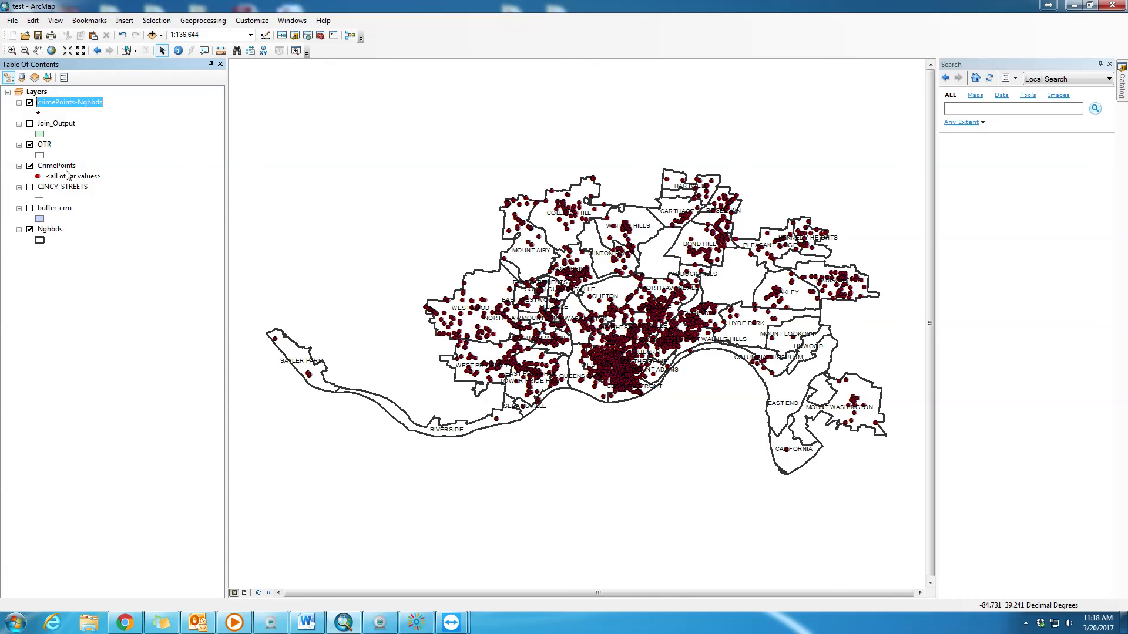
{"action": "right_click", "coordinate": [59, 104]}
{"action": "left_click", "coordinate": [109, 141]}
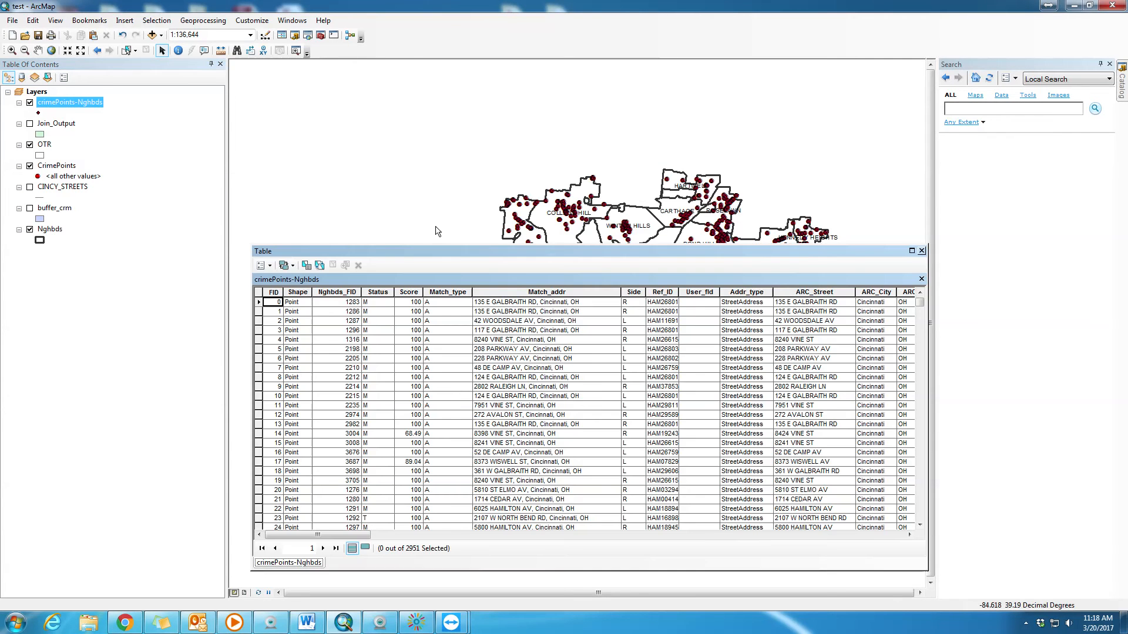
{"action": "left_click_drag", "start_coordinate": [530, 261], "coordinate": [469, 154]}
{"action": "left_click_drag", "start_coordinate": [285, 429], "coordinate": [563, 454]}
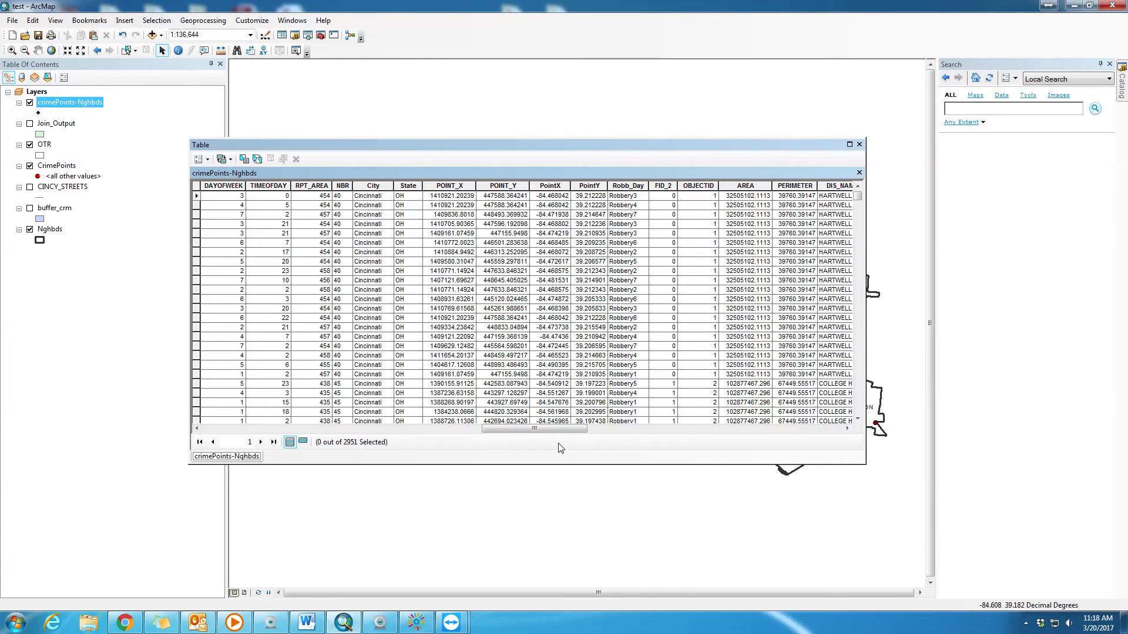
{"action": "left_click_drag", "start_coordinate": [562, 436], "coordinate": [580, 429]}
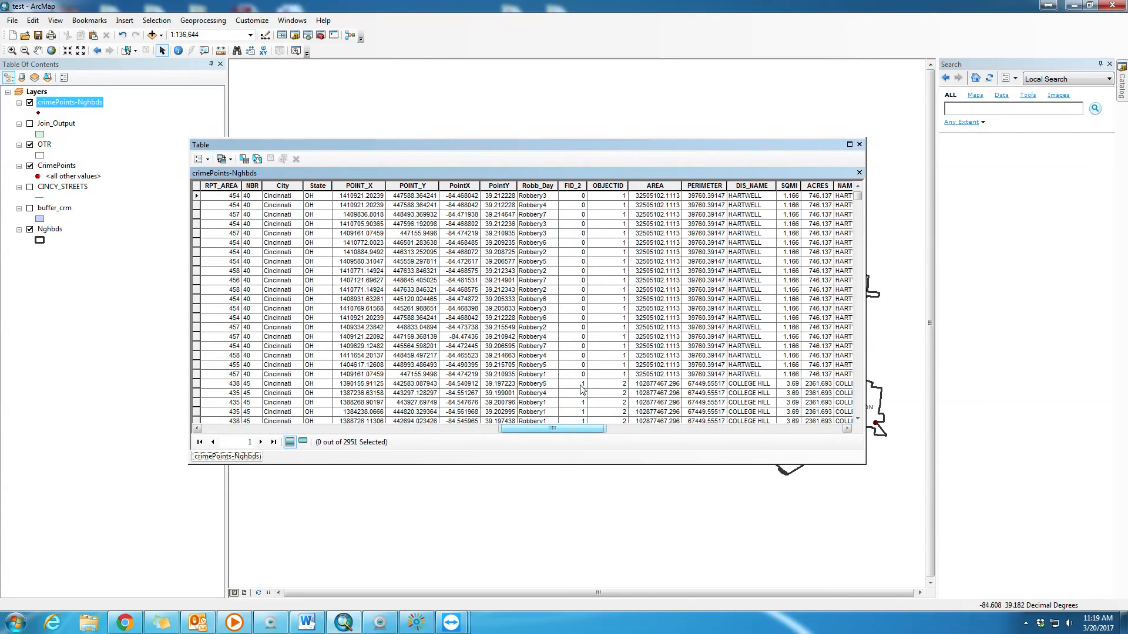
{"action": "left_click", "coordinate": [537, 185]}
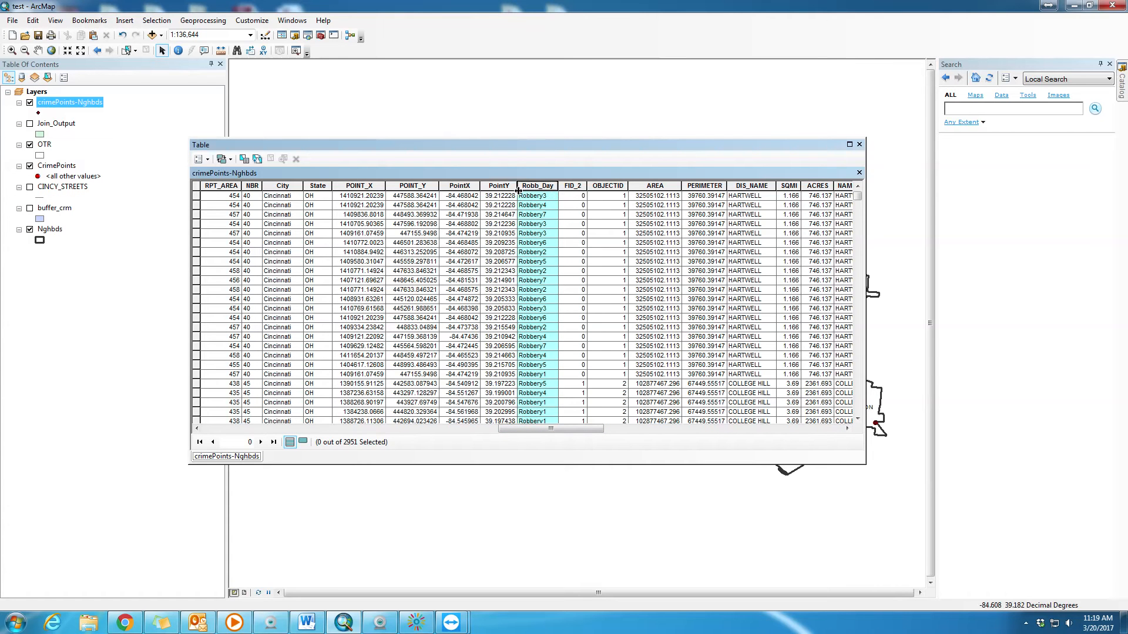
{"action": "left_click", "coordinate": [579, 206]}
{"action": "left_click", "coordinate": [576, 185]}
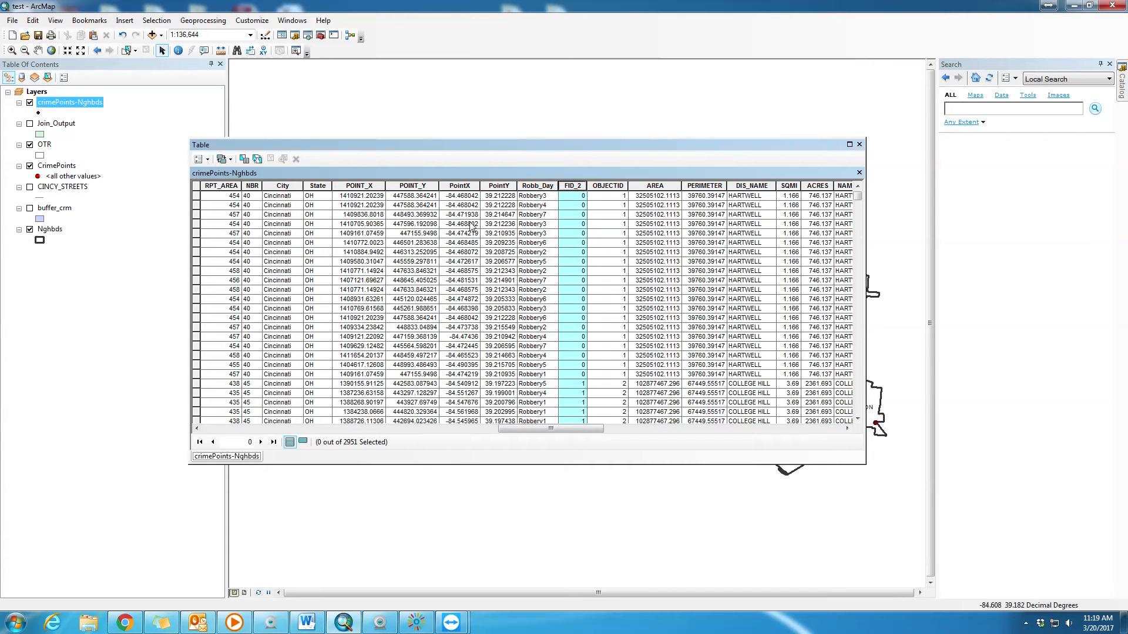
- Open the Nghbds attribute table and compare its last fields with those at the end of the crimePoints-Nghbds table
{"action": "left_click", "coordinate": [50, 230]}
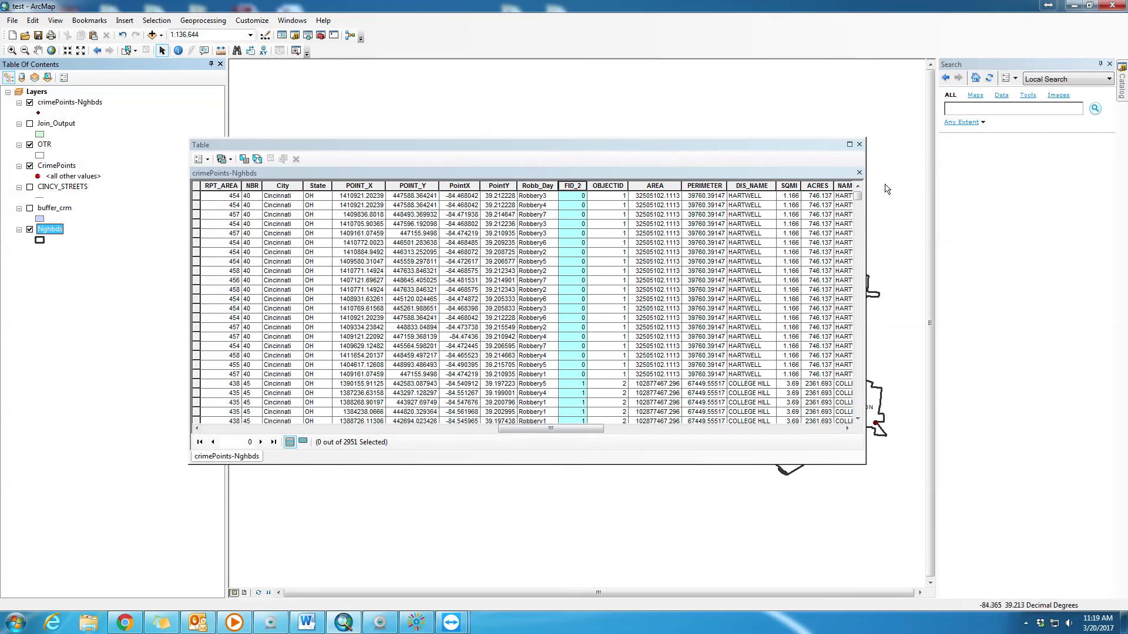
{"action": "left_click_drag", "start_coordinate": [600, 432], "coordinate": [839, 434]}
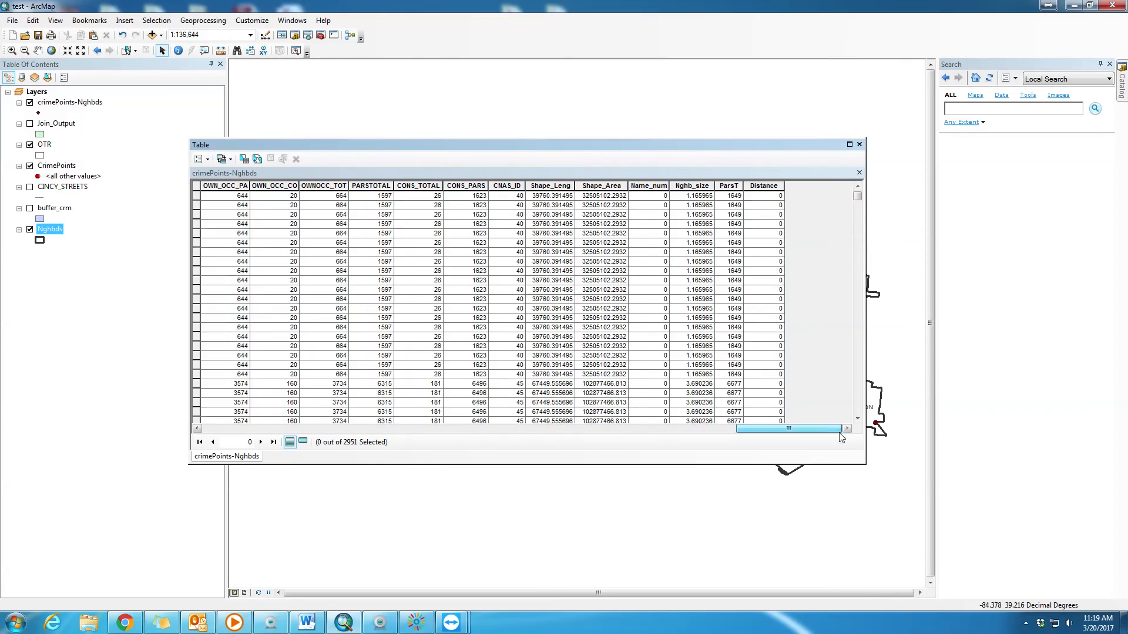
{"action": "right_click", "coordinate": [38, 228]}
{"action": "left_click", "coordinate": [82, 262]}
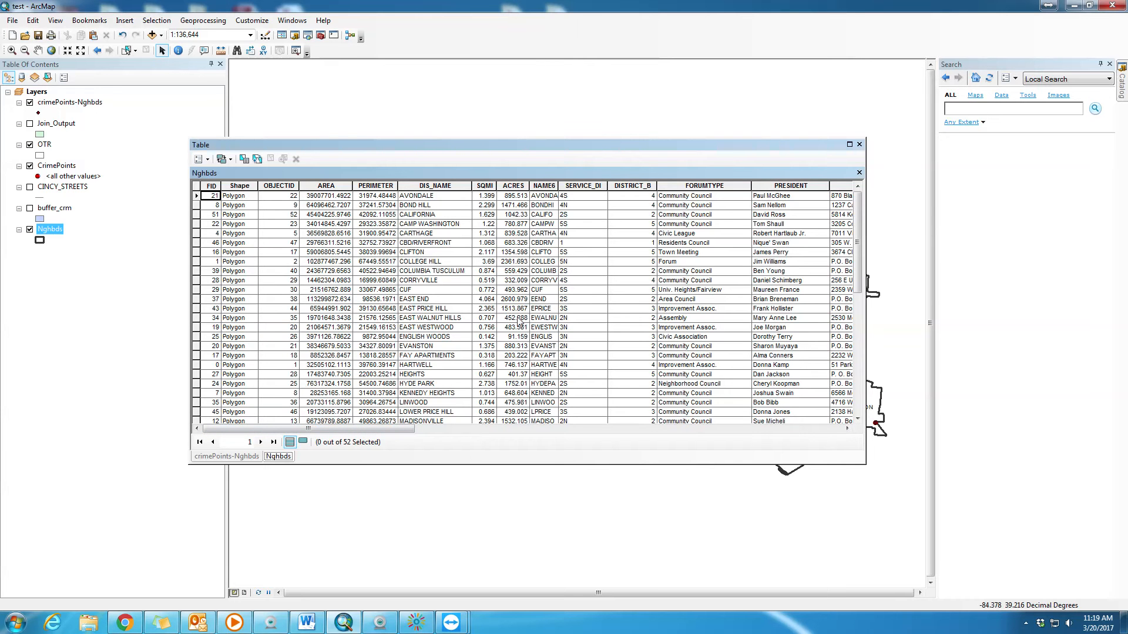
{"action": "left_click_drag", "start_coordinate": [388, 428], "coordinate": [798, 428]}
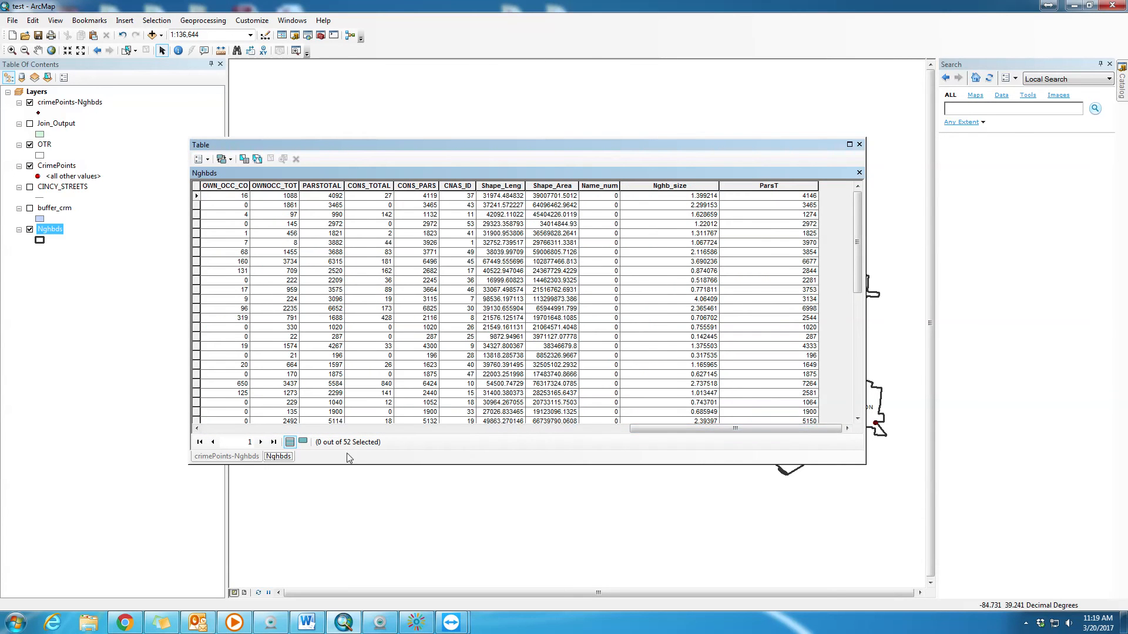
{"action": "left_click", "coordinate": [228, 458]}
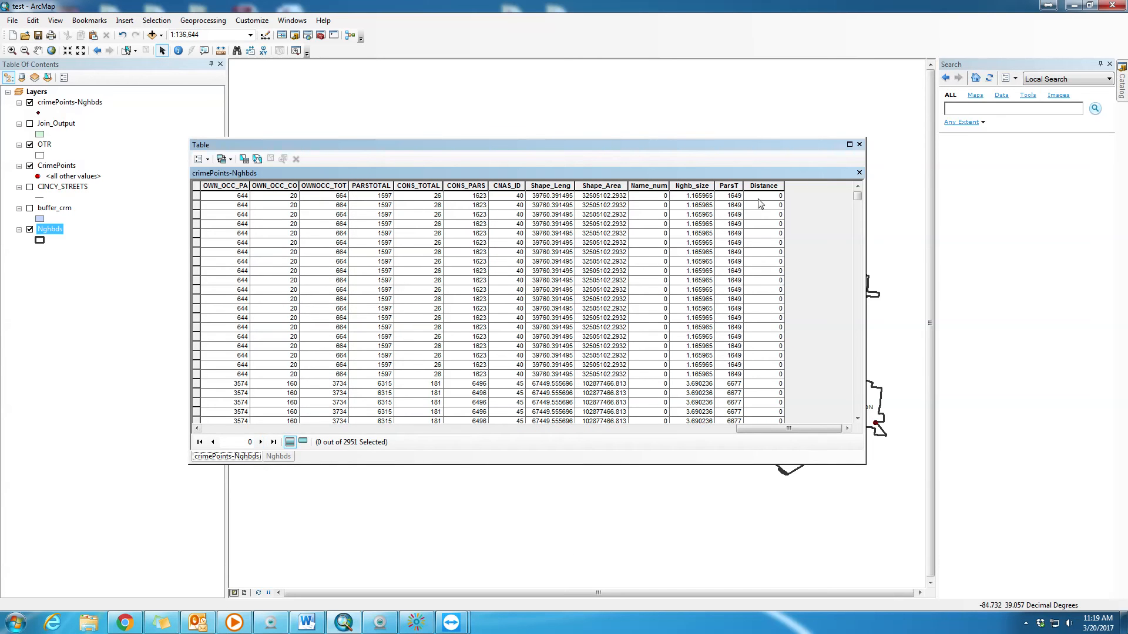
- Select the records with FID 0 to 17 in the crimePoints-Nghbds table and review their joined neighborhood attributes through to Distance
{"action": "left_click_drag", "start_coordinate": [771, 429], "coordinate": [727, 437]}
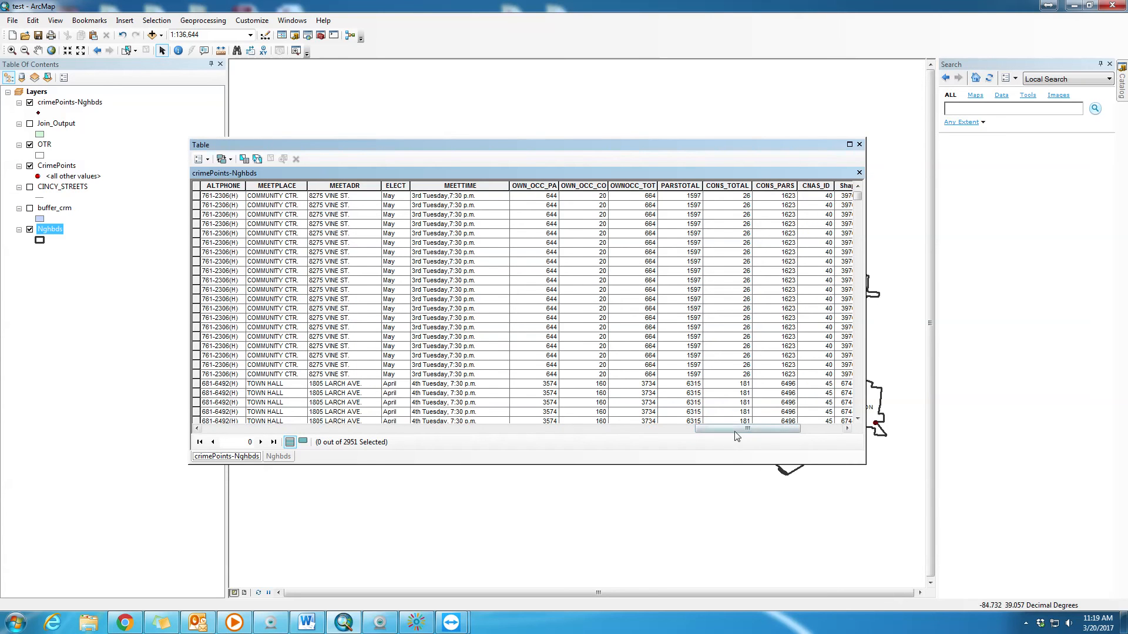
{"action": "left_click_drag", "start_coordinate": [737, 436], "coordinate": [605, 443]}
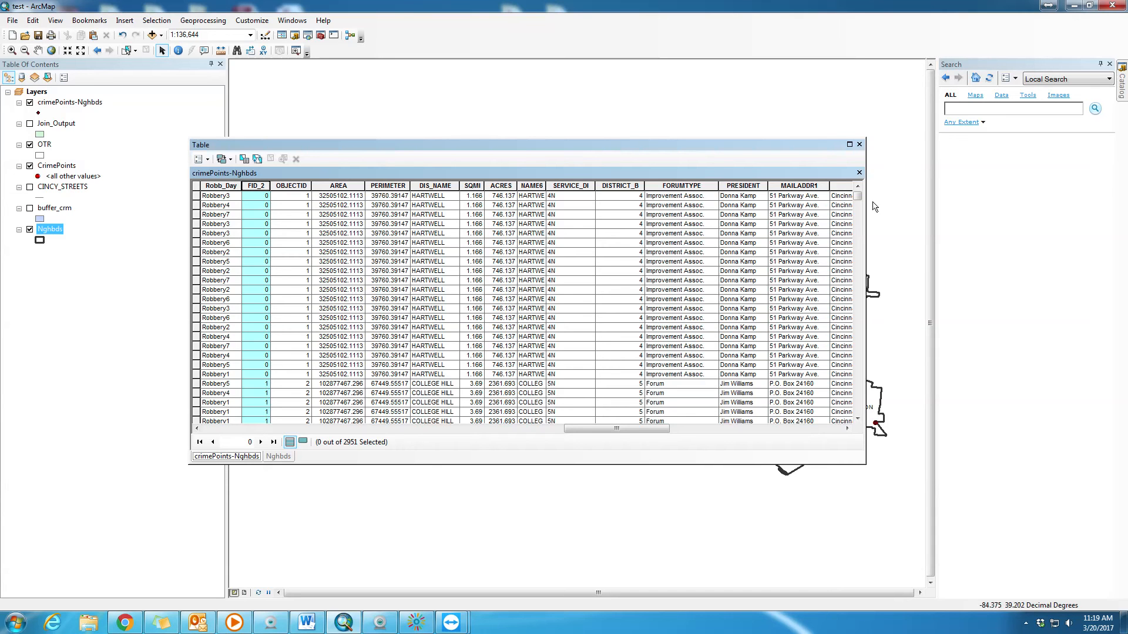
{"action": "left_click_drag", "start_coordinate": [618, 429], "coordinate": [197, 435]}
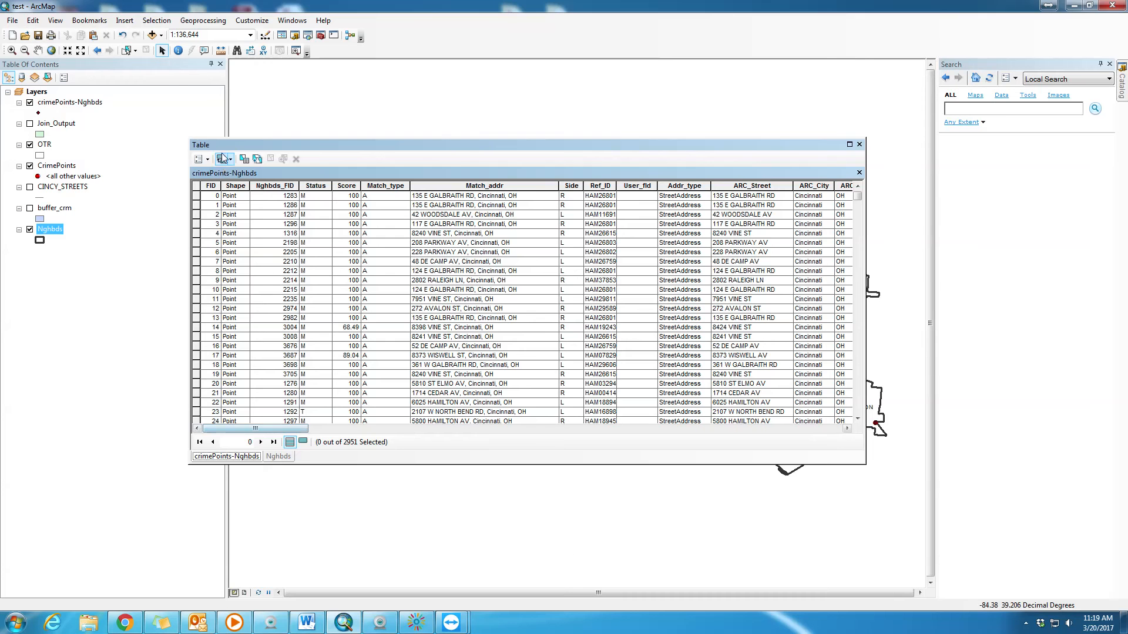
{"action": "left_click_drag", "start_coordinate": [197, 196], "coordinate": [205, 360]}
{"action": "left_click_drag", "start_coordinate": [280, 428], "coordinate": [617, 428]}
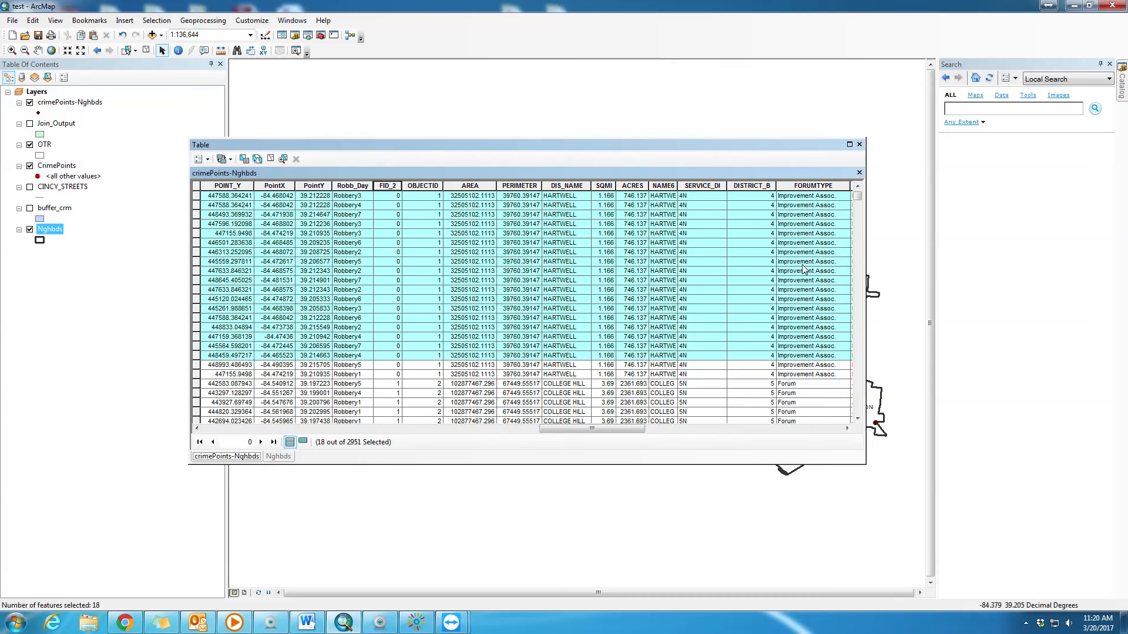
{"action": "left_click_drag", "start_coordinate": [593, 429], "coordinate": [814, 452]}
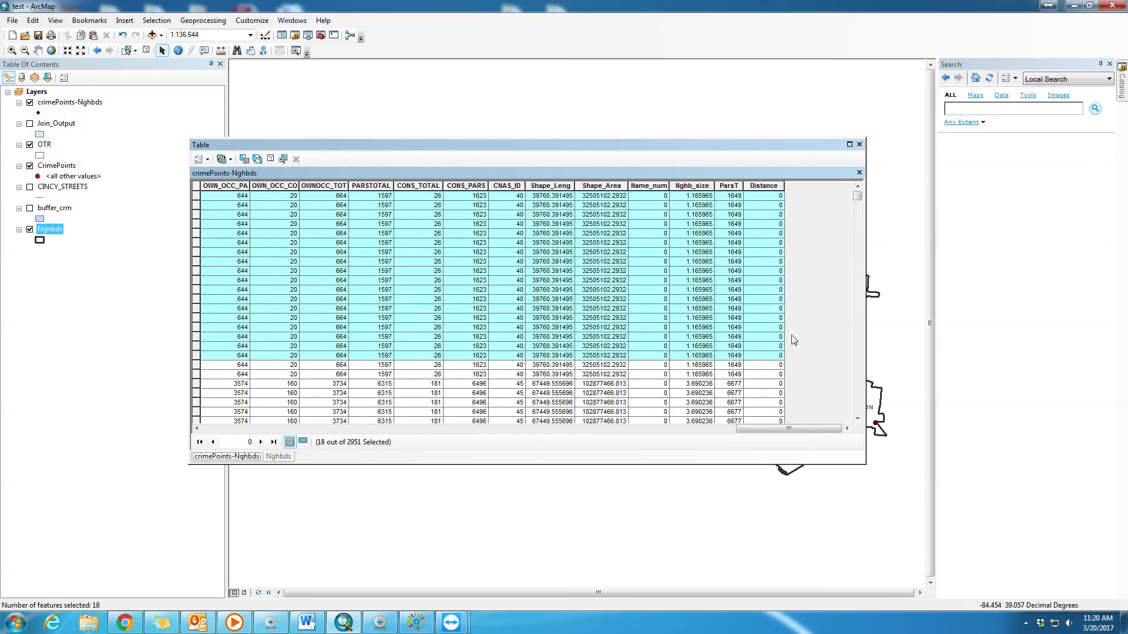
- Look through the Distance field of the crimePoints-Nghbds table for non-zero values
{"action": "left_click", "coordinate": [776, 198]}
{"action": "left_click_drag", "start_coordinate": [858, 198], "coordinate": [858, 205]}
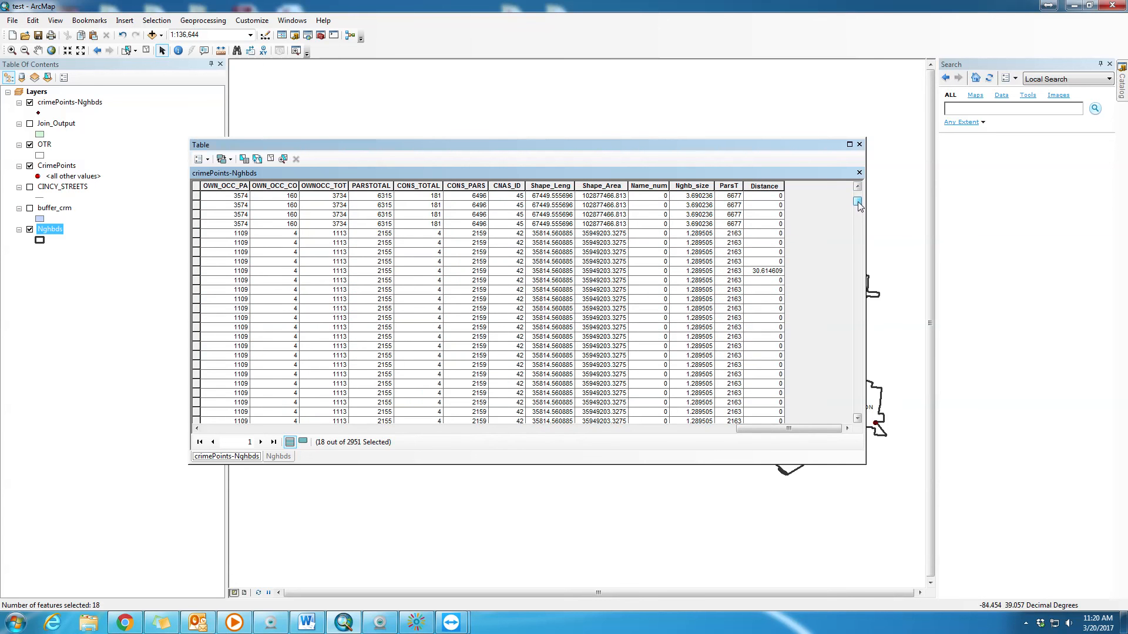
{"action": "left_click", "coordinate": [763, 271]}
{"action": "scroll", "coordinate": [758, 277], "scroll_direction": "down", "scroll_amount": 5}
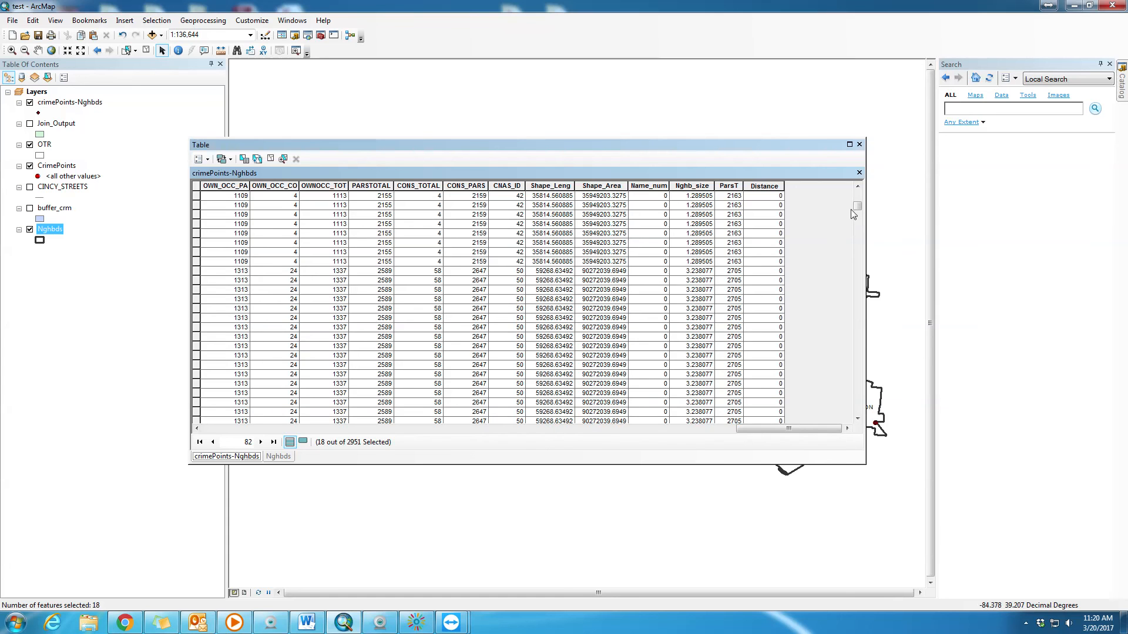
{"action": "mouse_move", "coordinate": [857, 207]}
{"action": "left_mouse_down"}
{"action": "mouse_move", "coordinate": [861, 305]}
{"action": "mouse_move", "coordinate": [841, 401]}
{"action": "mouse_move", "coordinate": [853, 410]}
{"action": "mouse_move", "coordinate": [864, 200]}
{"action": "left_mouse_up"}
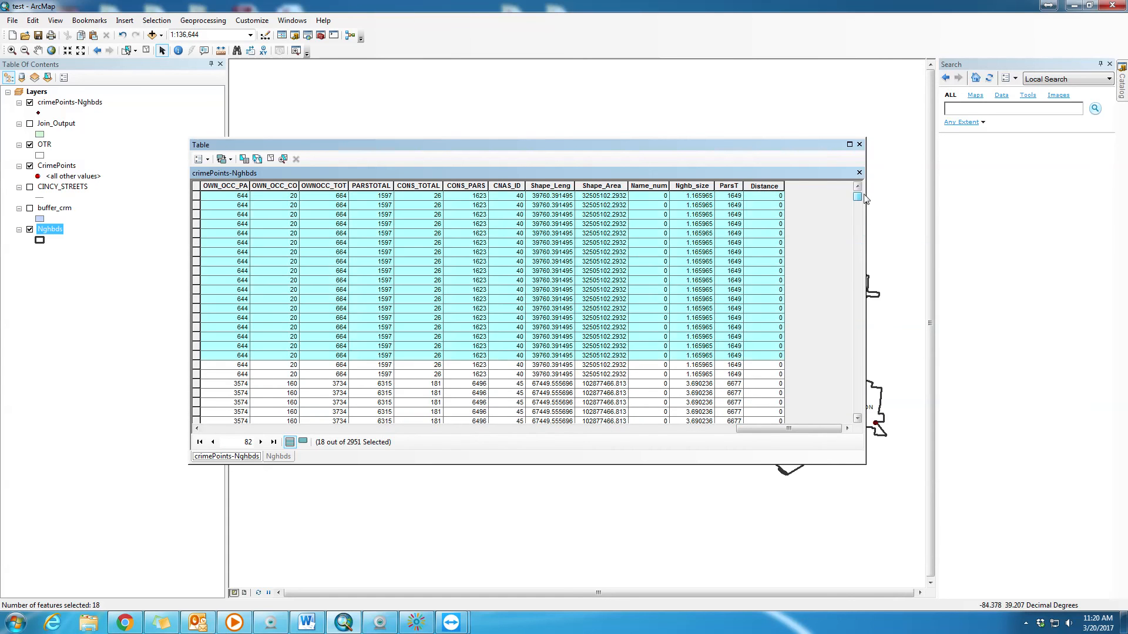
- Sort the crimePoints-Nghbds table by Distance in descending order and inspect the largest values
{"action": "left_click", "coordinate": [763, 186]}
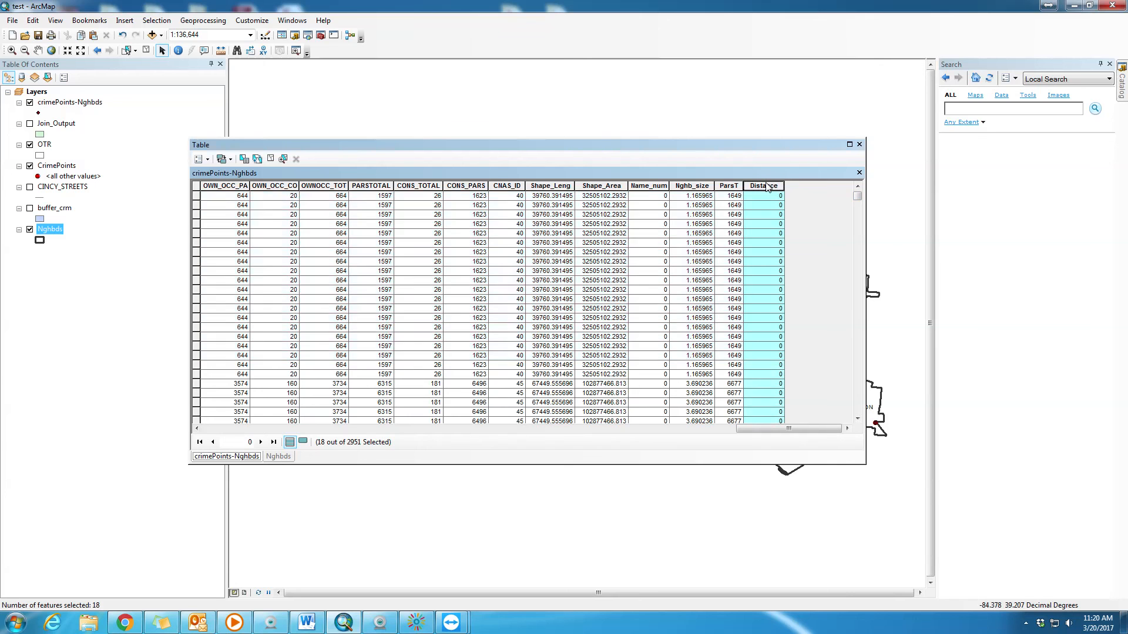
{"action": "right_click", "coordinate": [768, 187]}
{"action": "left_click", "coordinate": [810, 202]}
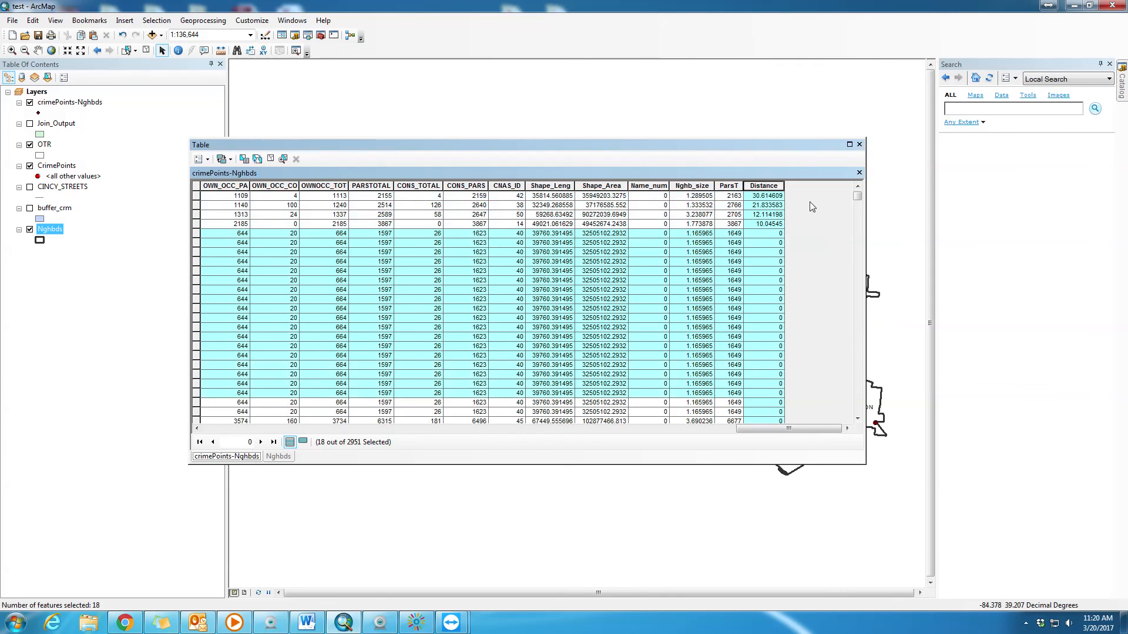
{"action": "left_click", "coordinate": [770, 199]}
{"action": "key", "text": "Down"}
{"action": "key", "text": "Down"}
{"action": "key", "text": "Down"}
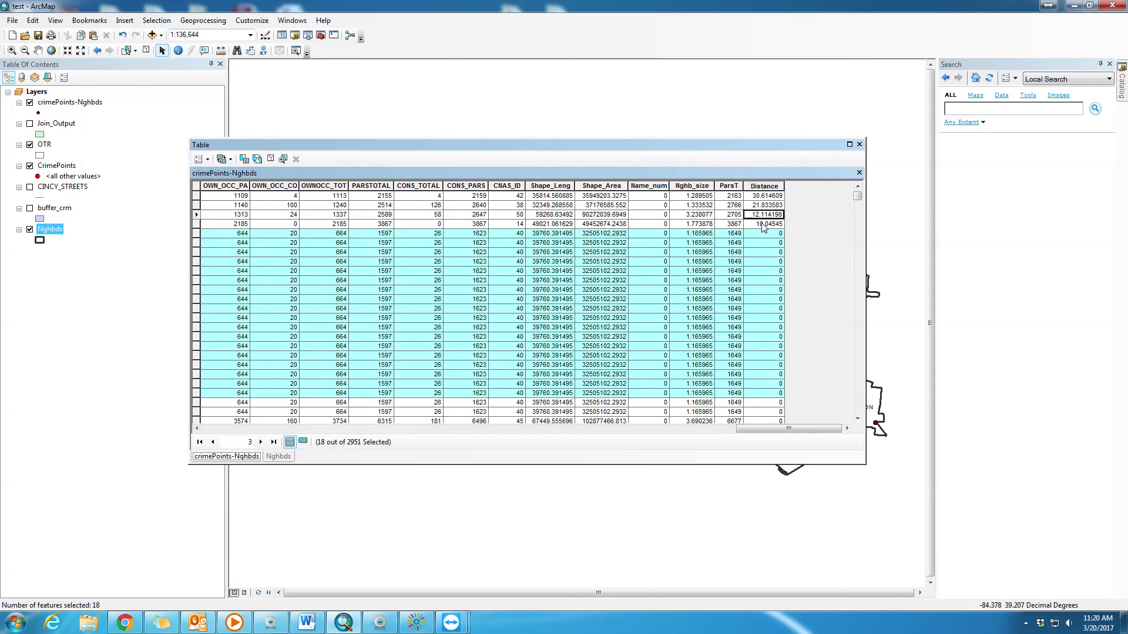
{"action": "key", "text": "Up"}
{"action": "key", "text": "Up"}
{"action": "key", "text": "Up"}
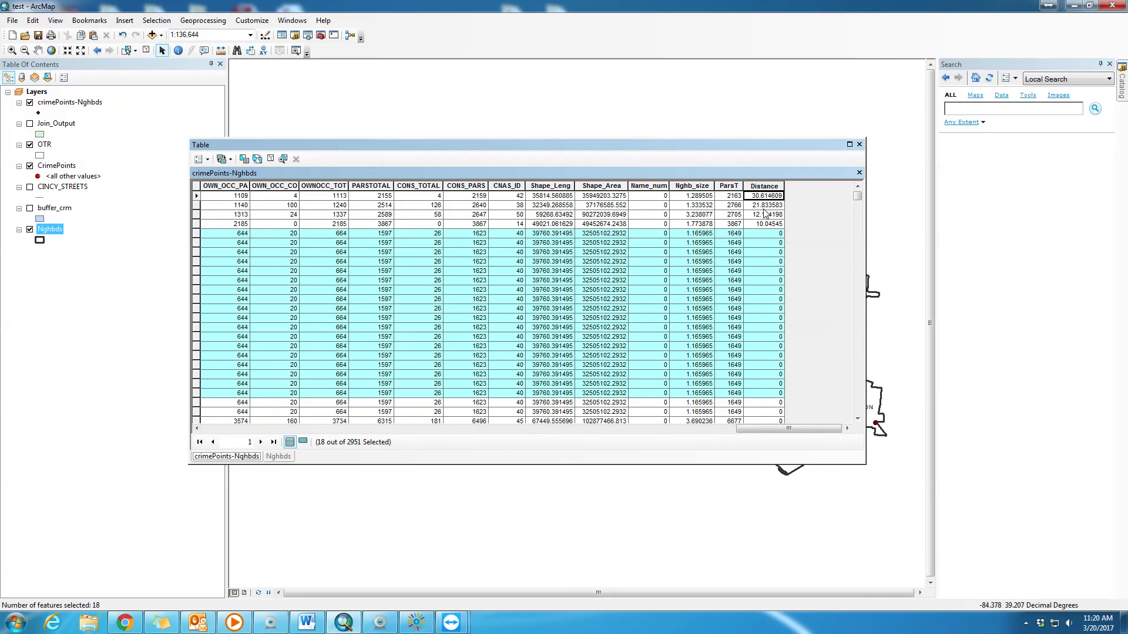
{"action": "key", "text": "Down"}
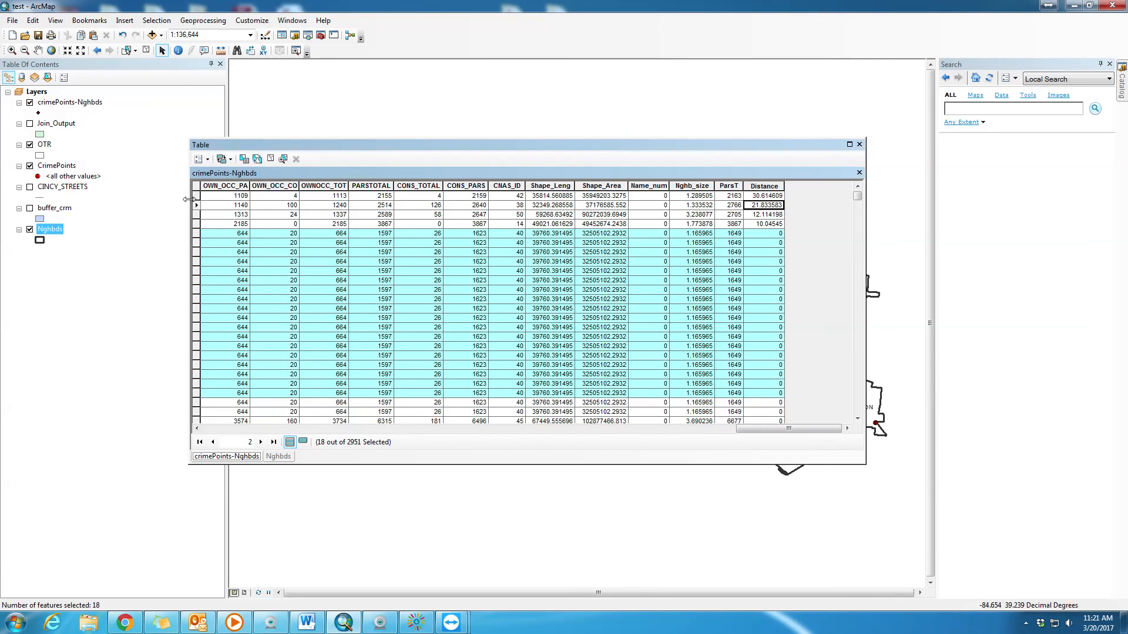
- Select the record with the largest Distance, check its location on the map, and close the table window
{"action": "left_click", "coordinate": [196, 195]}
{"action": "left_click_drag", "start_coordinate": [770, 146], "coordinate": [788, 475]}
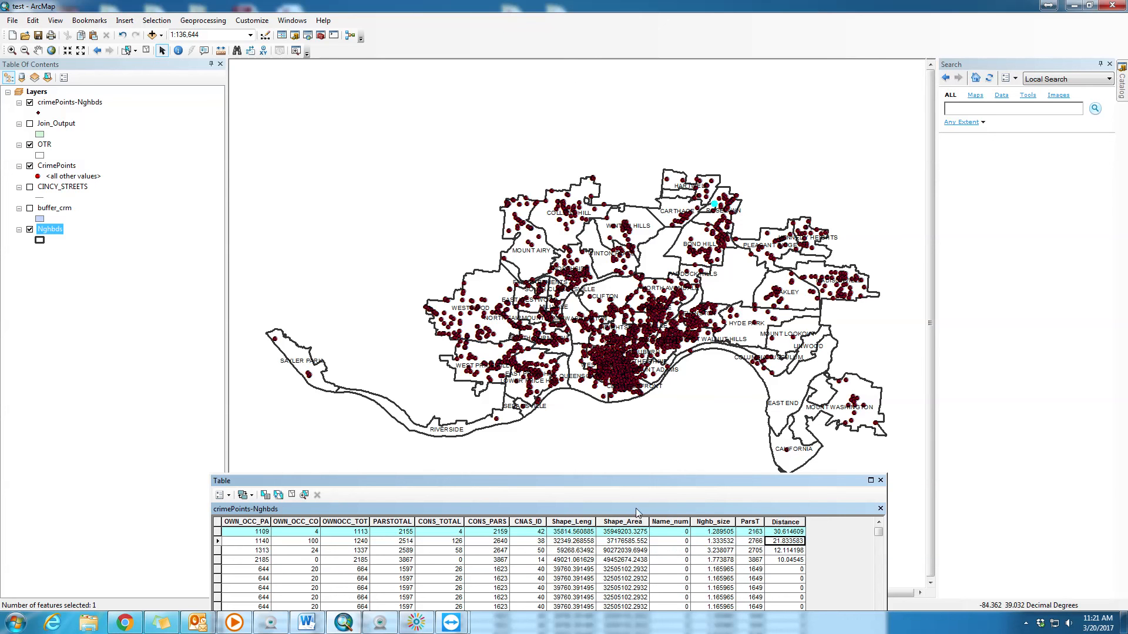
{"action": "left_click_drag", "start_coordinate": [643, 480], "coordinate": [631, 114]}
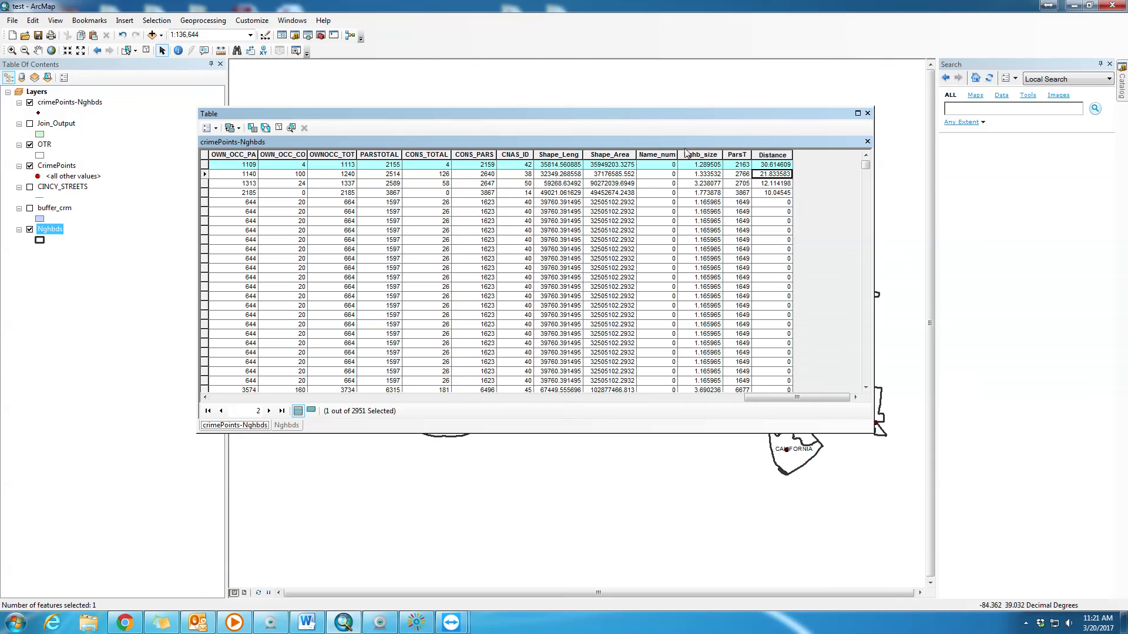
{"action": "left_click", "coordinate": [868, 114]}
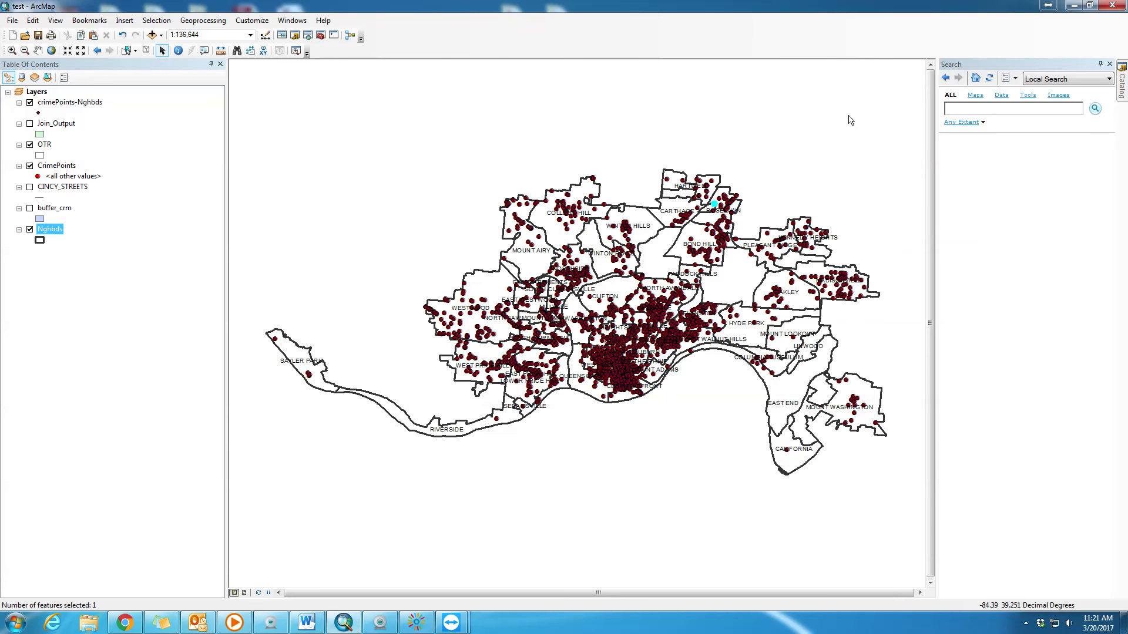